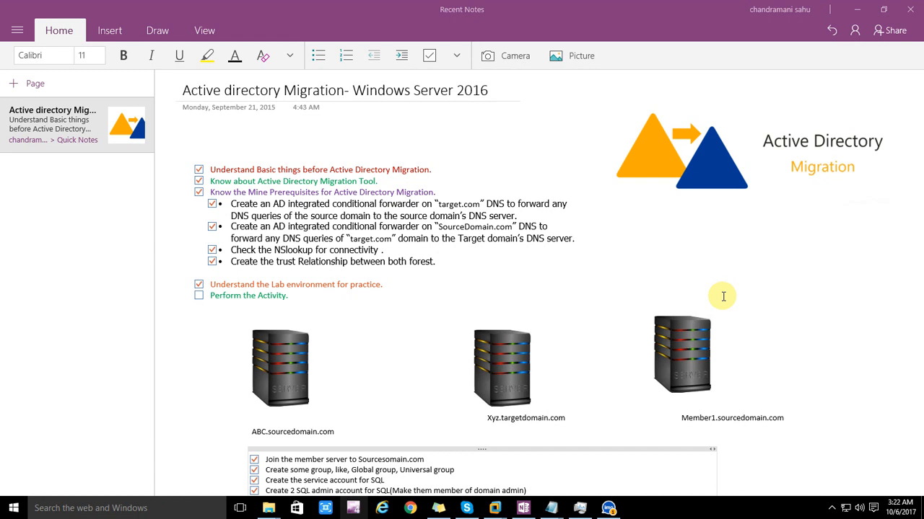
scroll(470, 314, down, 8)
scroll(361, 271, down, 4)
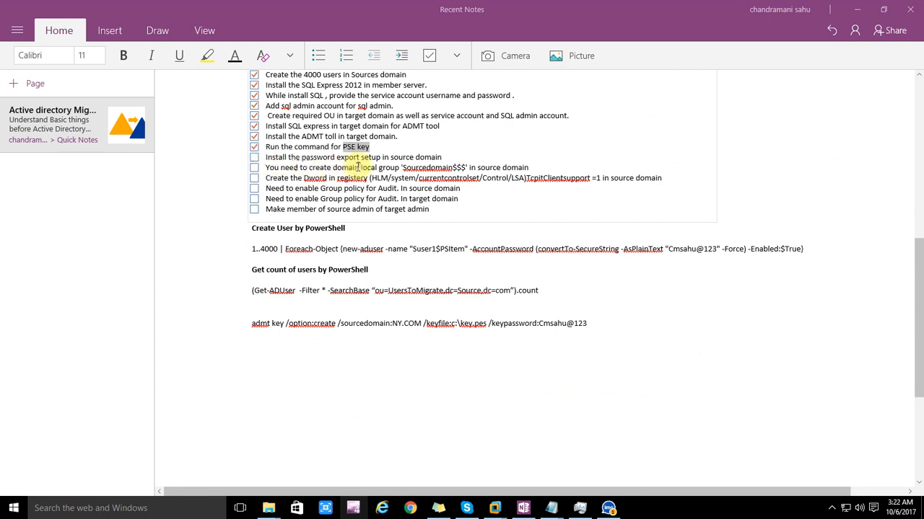
Tick the password export, domain local group, registry Dword, audit policy and source admin membership items.
click(254, 157)
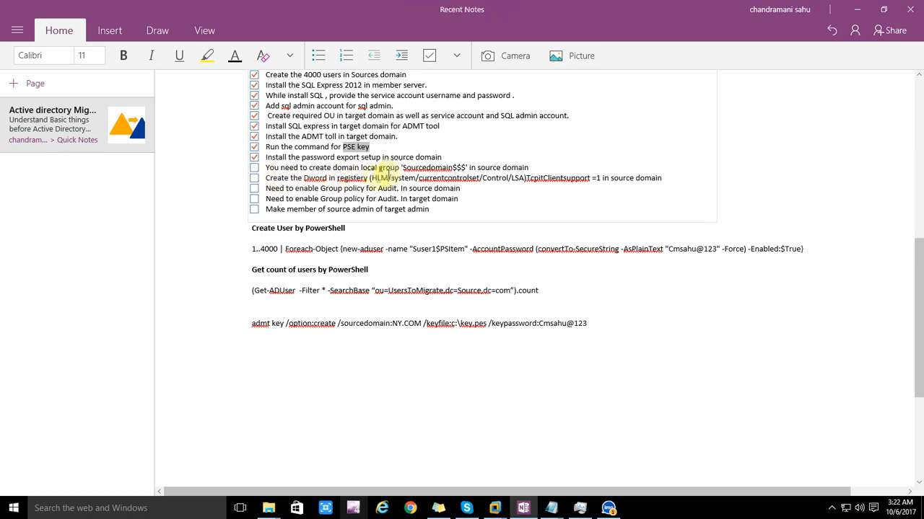
click(254, 168)
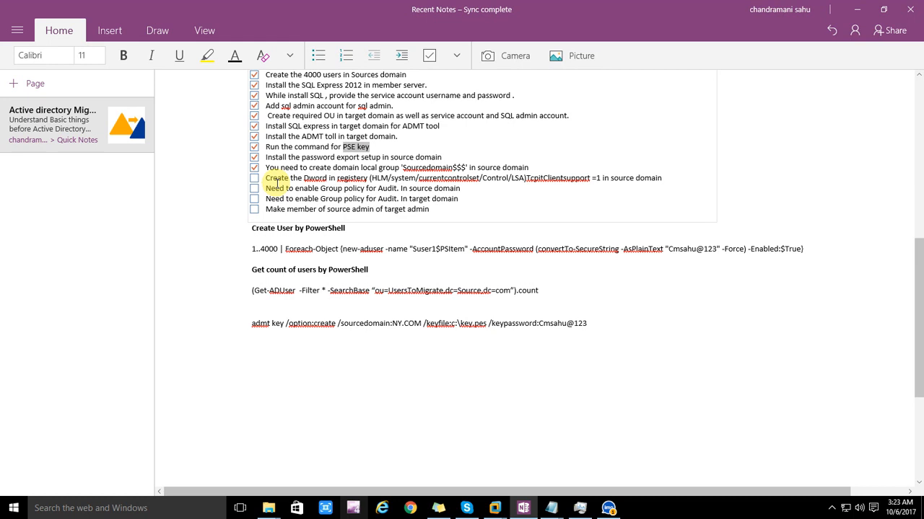
click(254, 178)
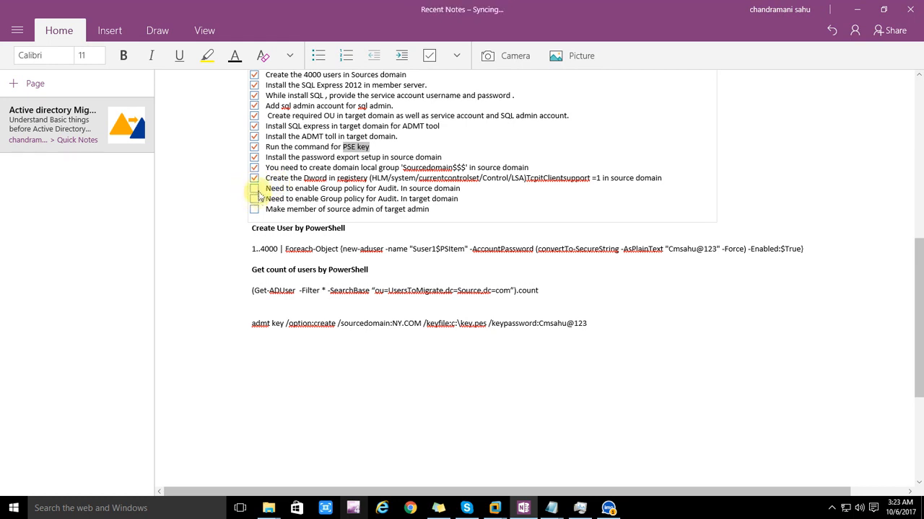
click(254, 189)
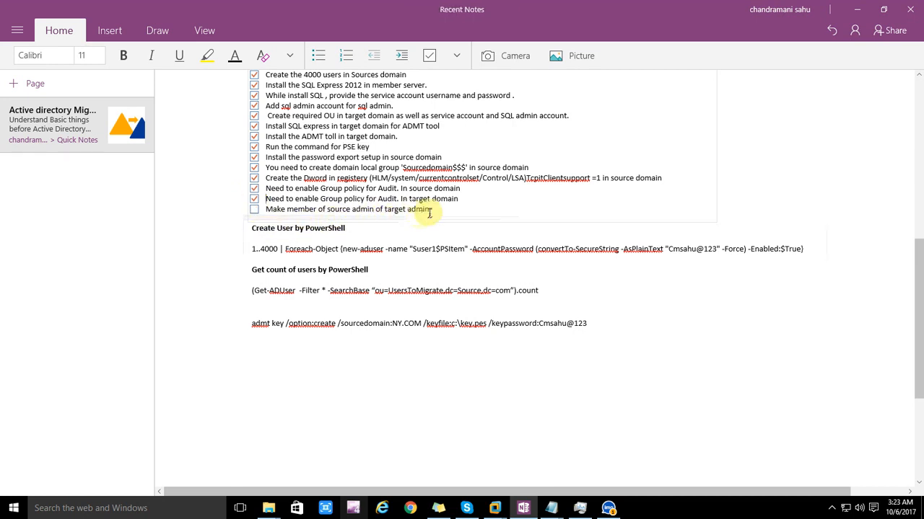
click(254, 210)
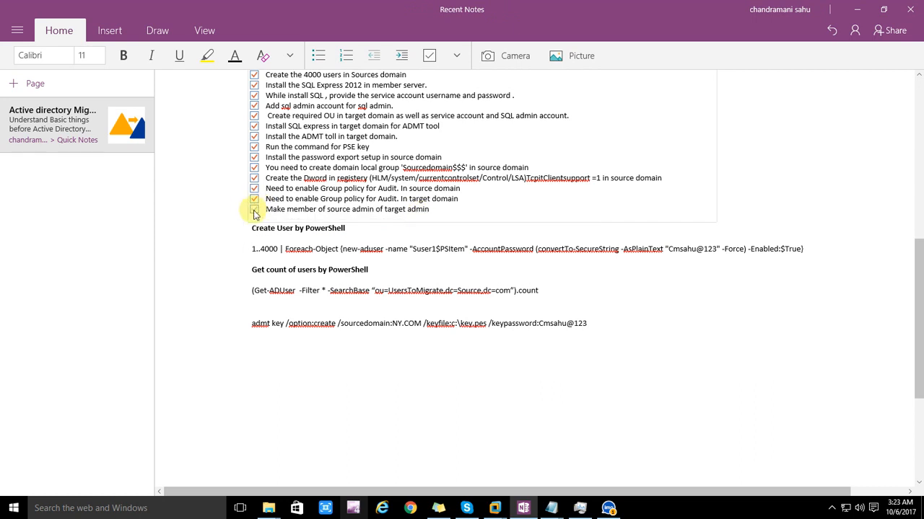
click(334, 228)
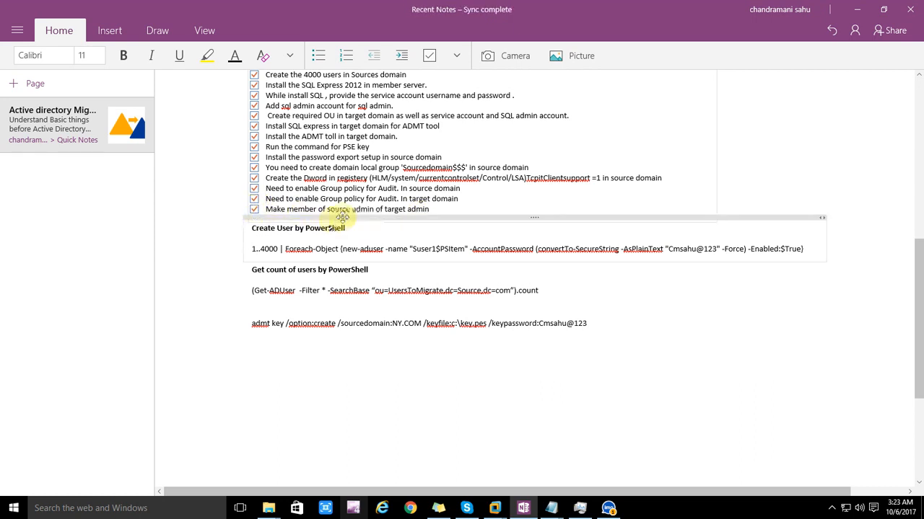
click(404, 210)
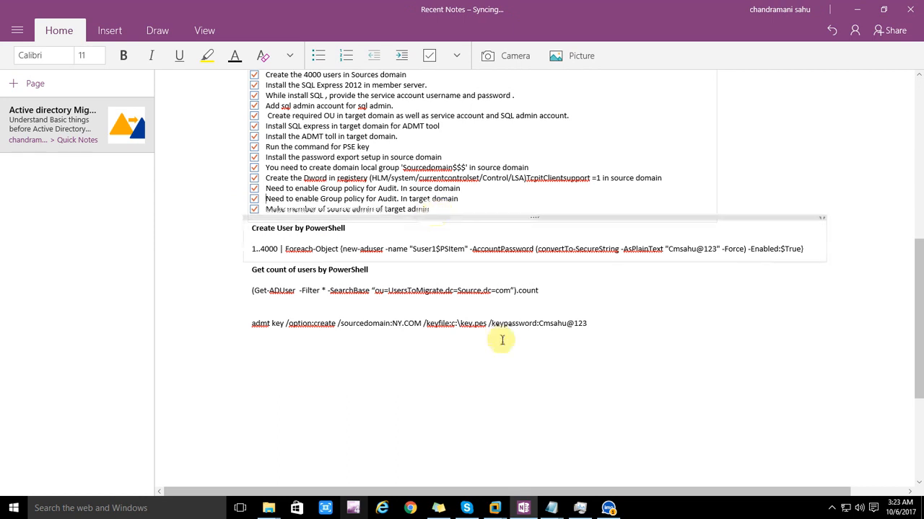
Switch to the Targetdomain.com VM and dismiss ADMT's password export server access-denied error.
click(495, 509)
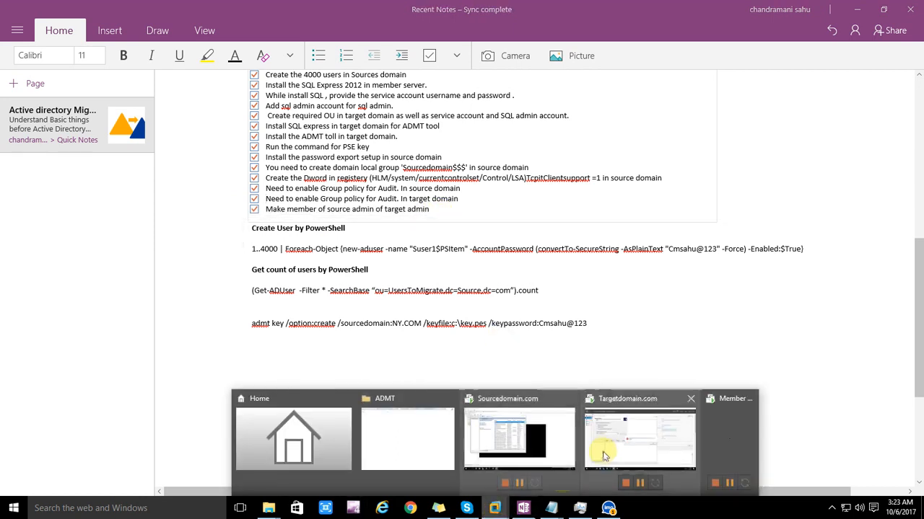
click(547, 439)
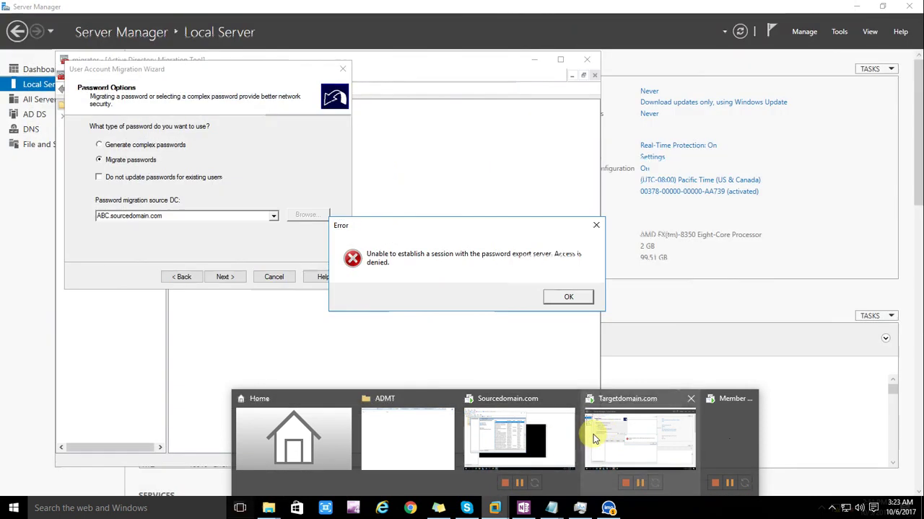
click(593, 435)
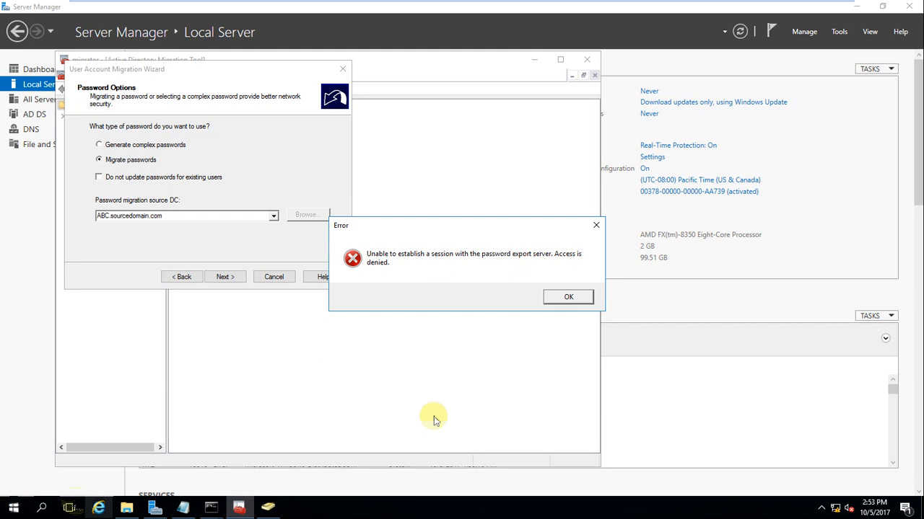
click(569, 299)
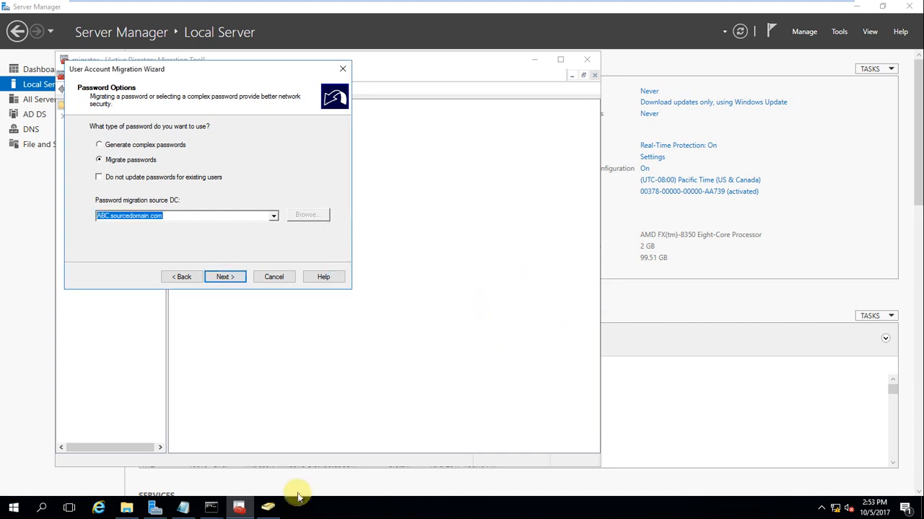
click(268, 509)
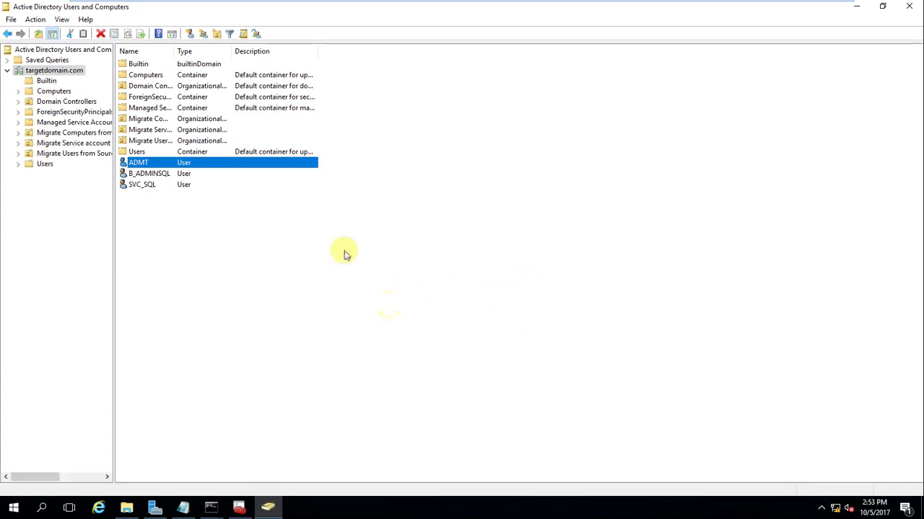
click(141, 184)
double_click(138, 162)
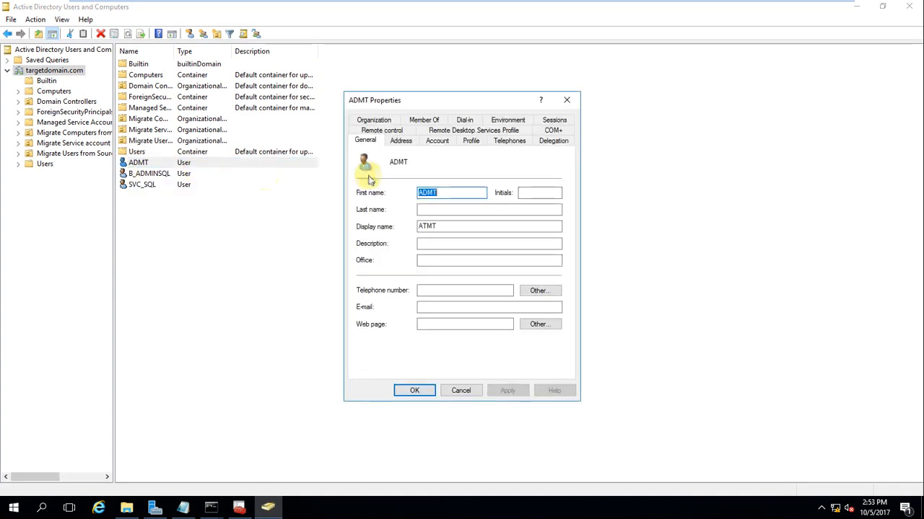
click(423, 120)
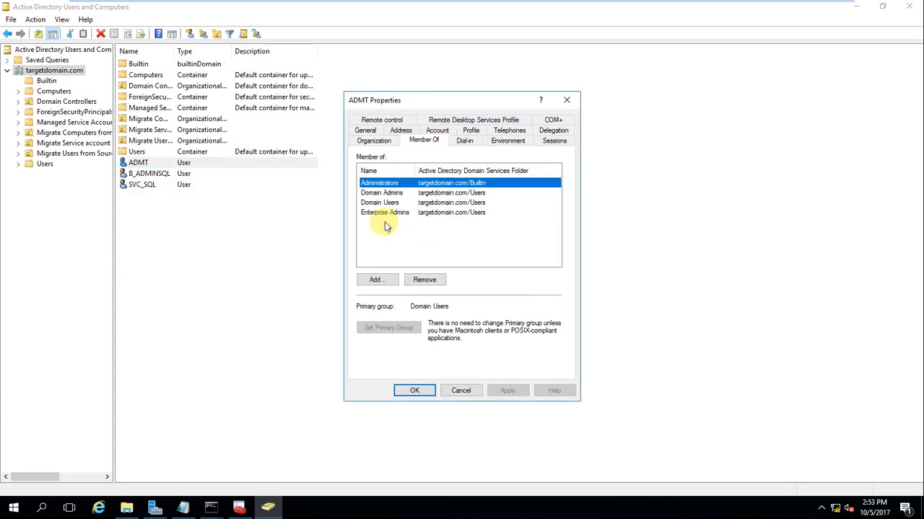
click(375, 280)
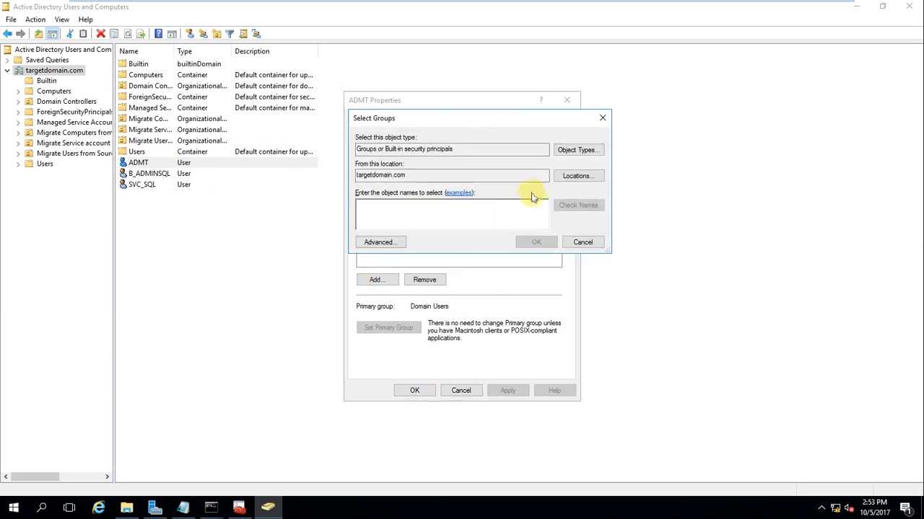
click(576, 178)
click(411, 204)
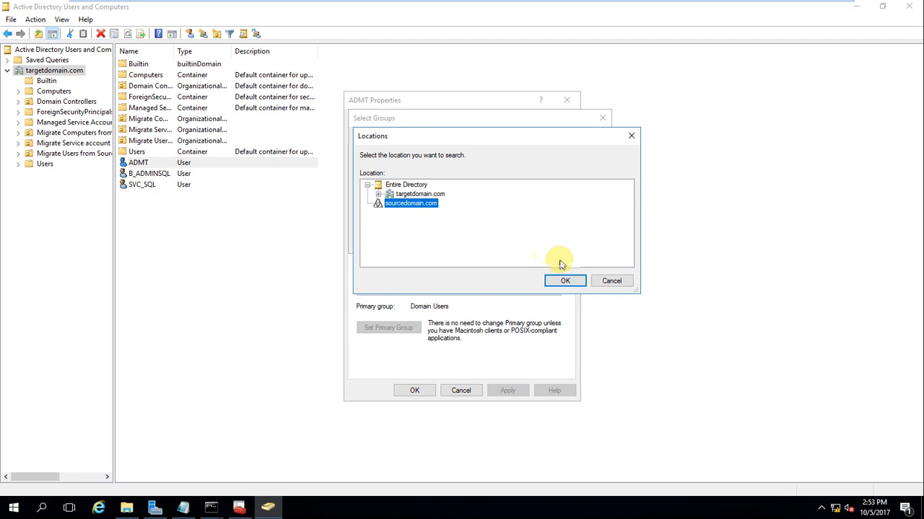
click(569, 281)
text(admin)
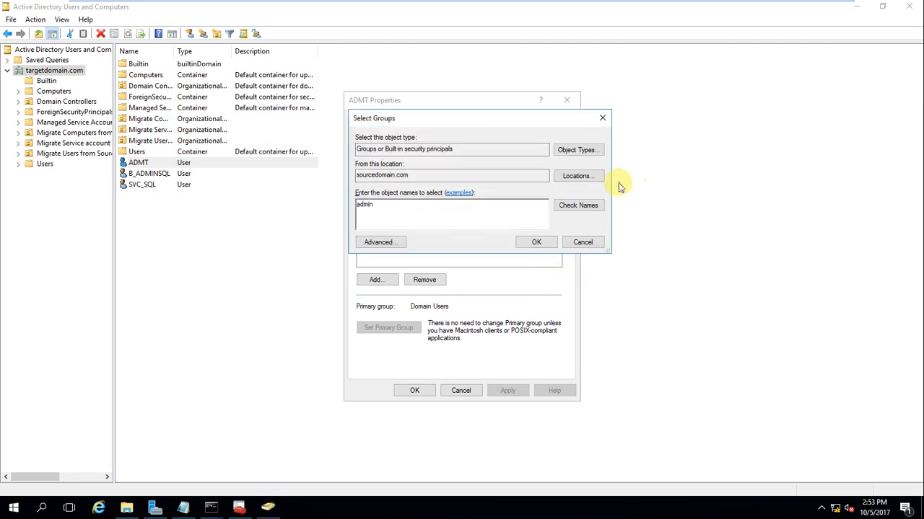
click(578, 205)
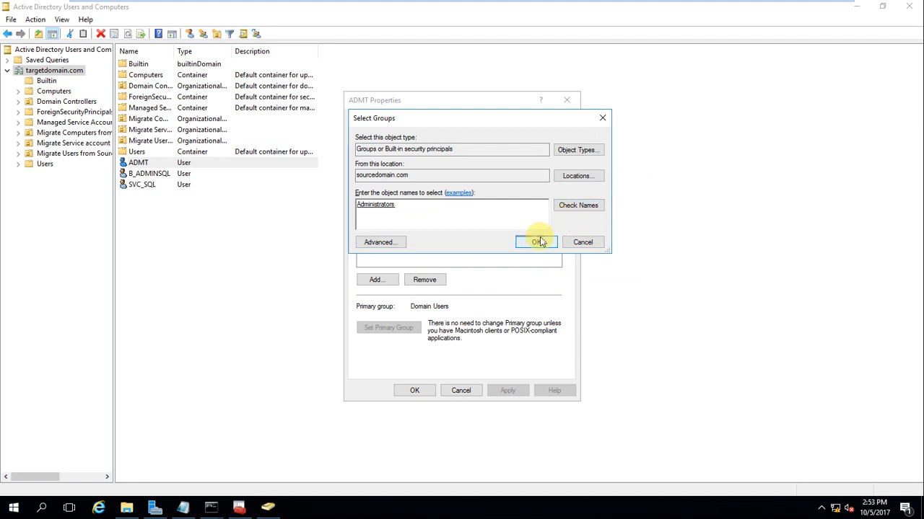
click(536, 241)
click(507, 391)
click(426, 391)
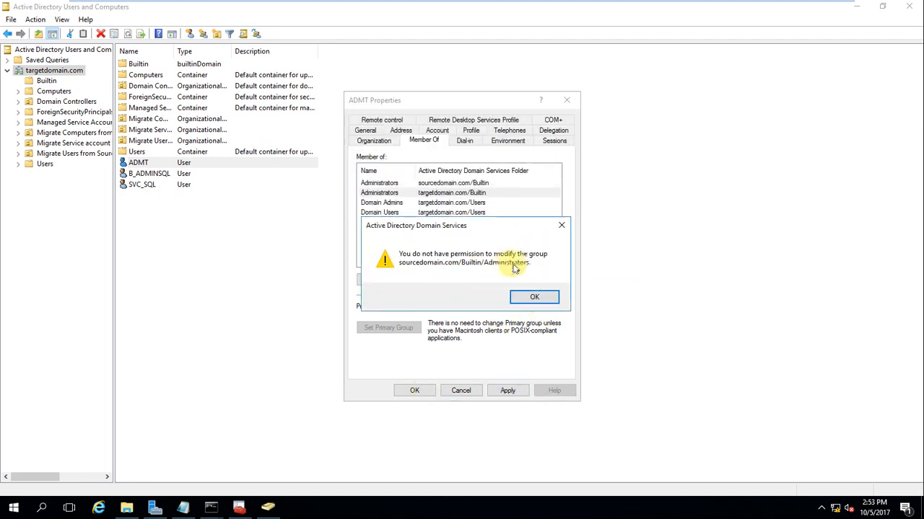
click(534, 297)
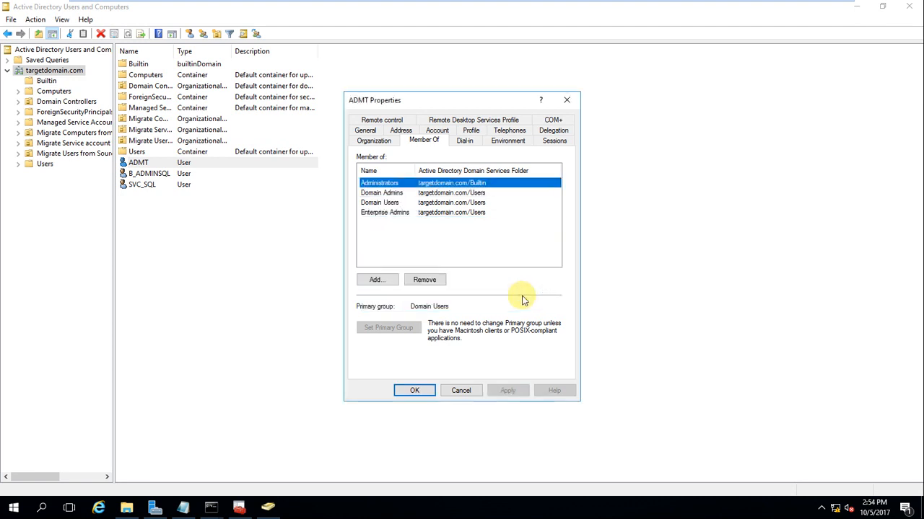
click(416, 391)
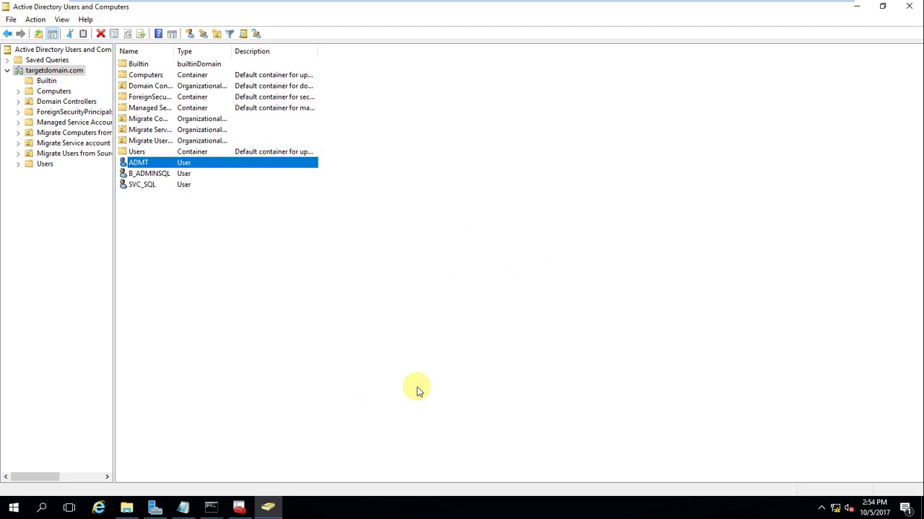
Select the ADMT service account and reopen its properties.
click(149, 173)
click(145, 185)
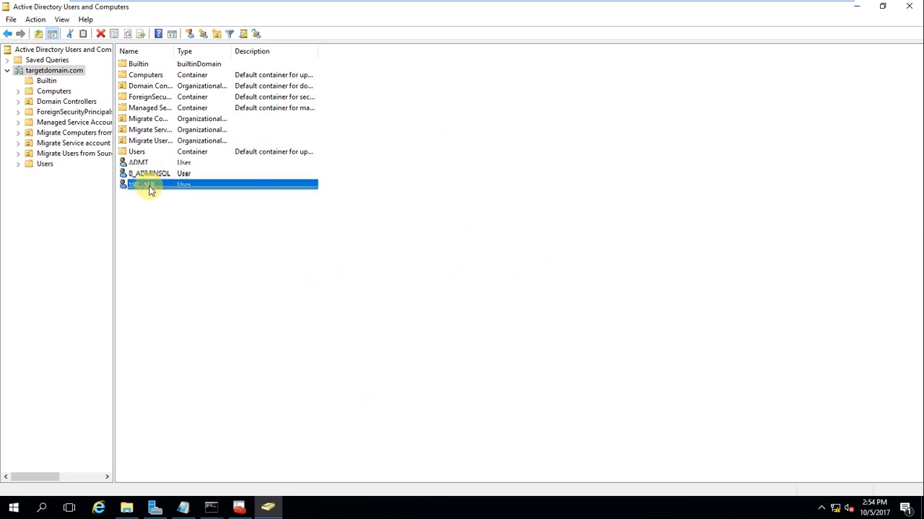
click(141, 162)
double_click(140, 163)
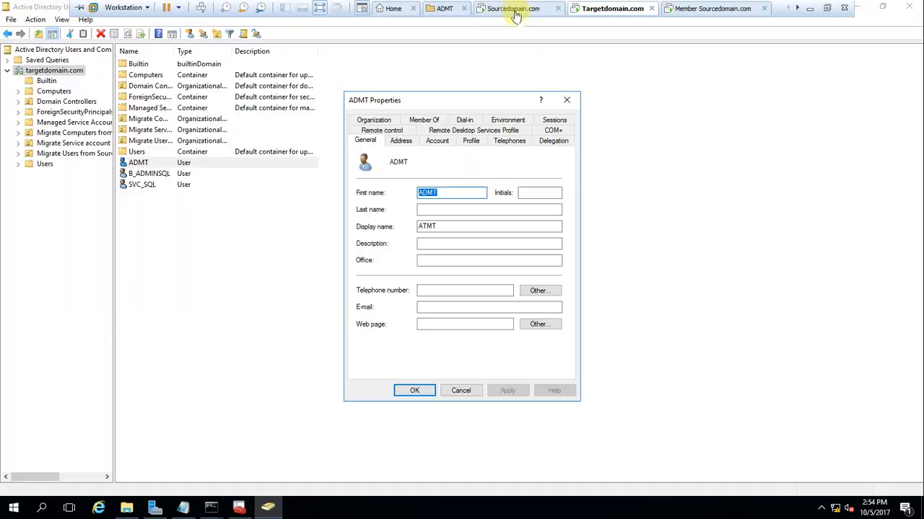
Switch to the Sourcedomain.com VM and bring Active Directory Users and Computers forward.
click(514, 8)
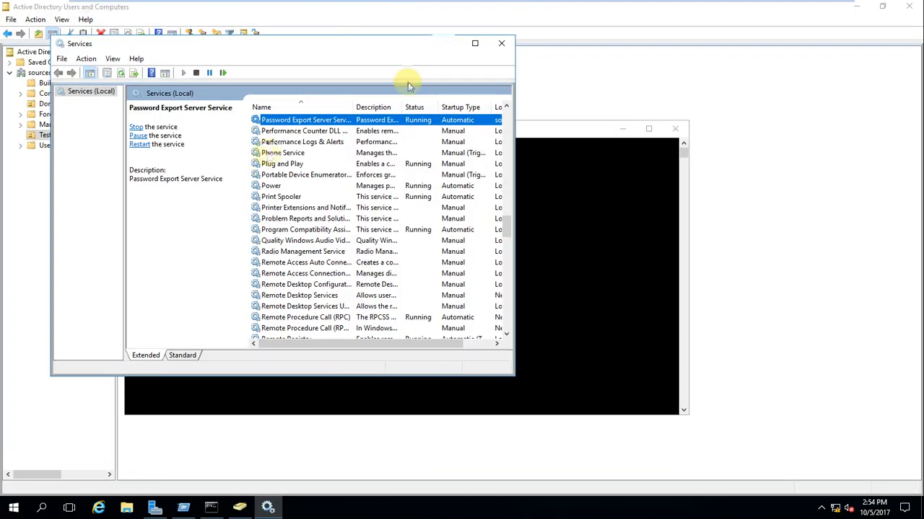
click(455, 43)
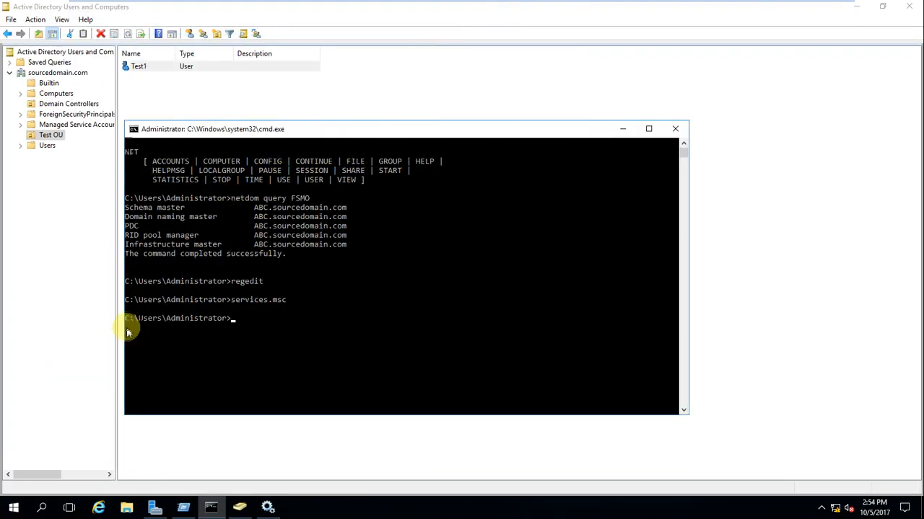
click(238, 509)
Show the Members of the Builtin Administrators group in sourcedomain.com and start adding one.
click(48, 83)
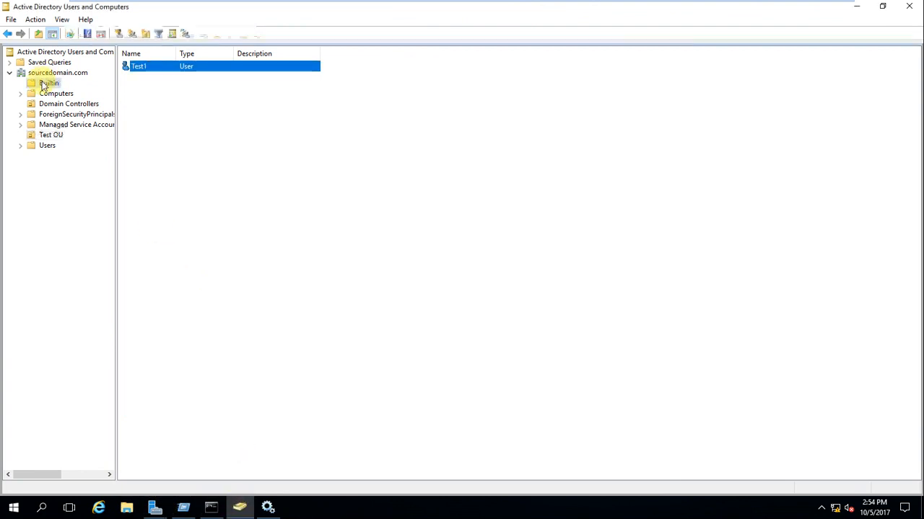
double_click(149, 88)
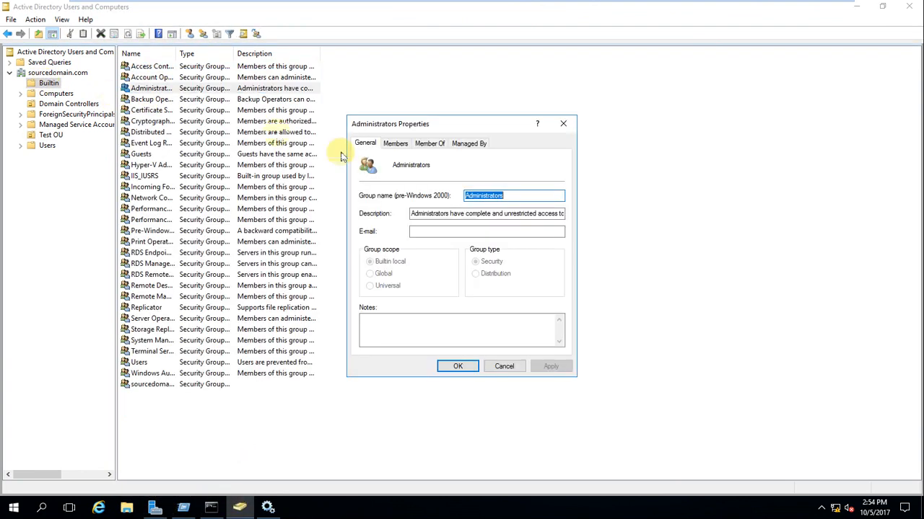
click(395, 143)
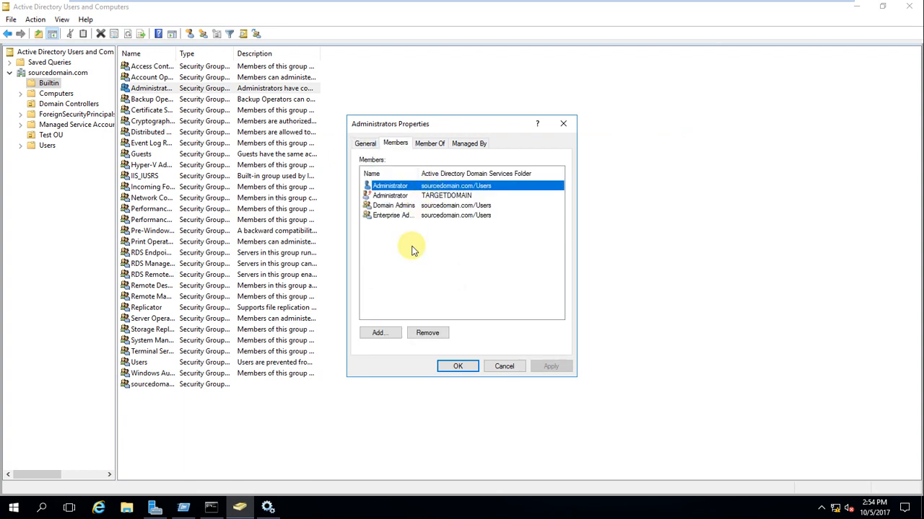
click(377, 333)
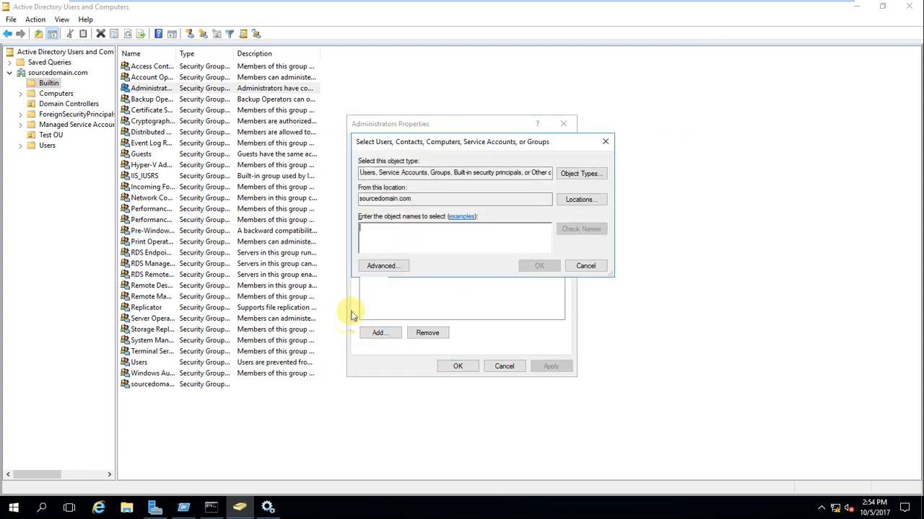
Add the targetdomain.com ADMT account as a member of Administrators and apply.
click(581, 199)
click(413, 227)
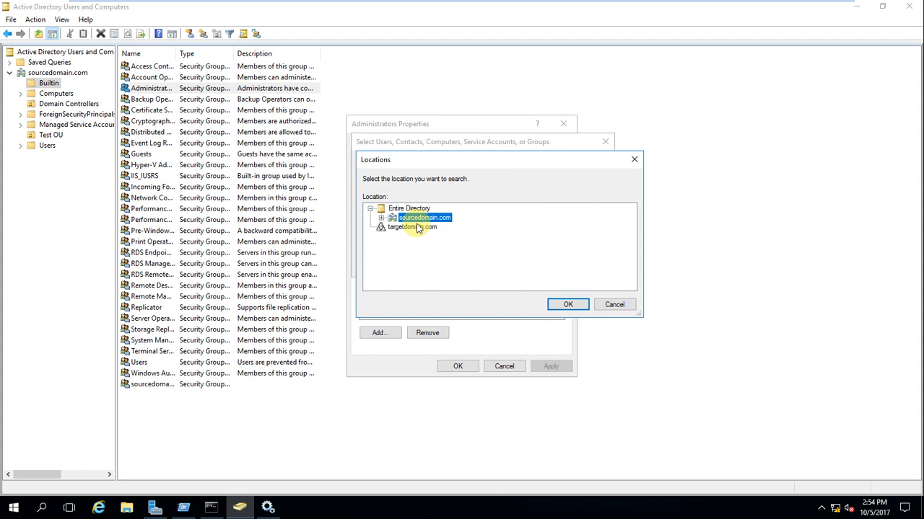
click(568, 304)
text(admt)
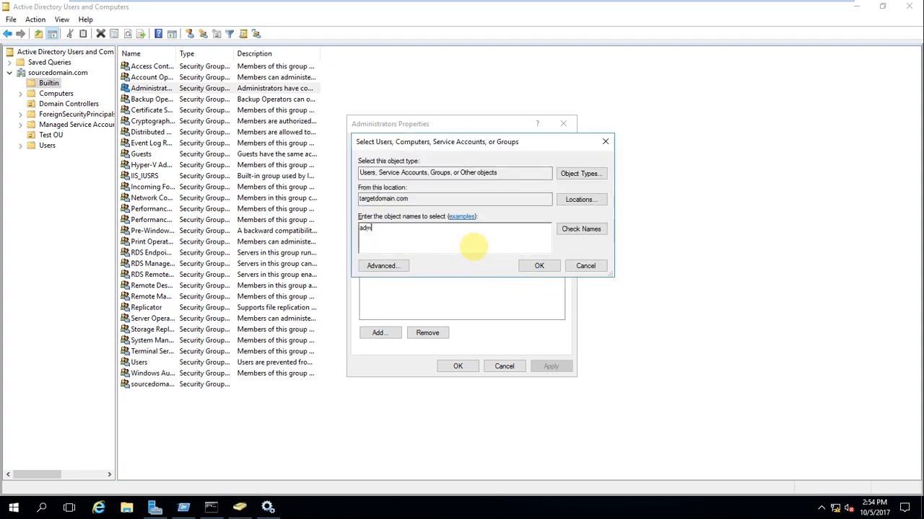
click(581, 228)
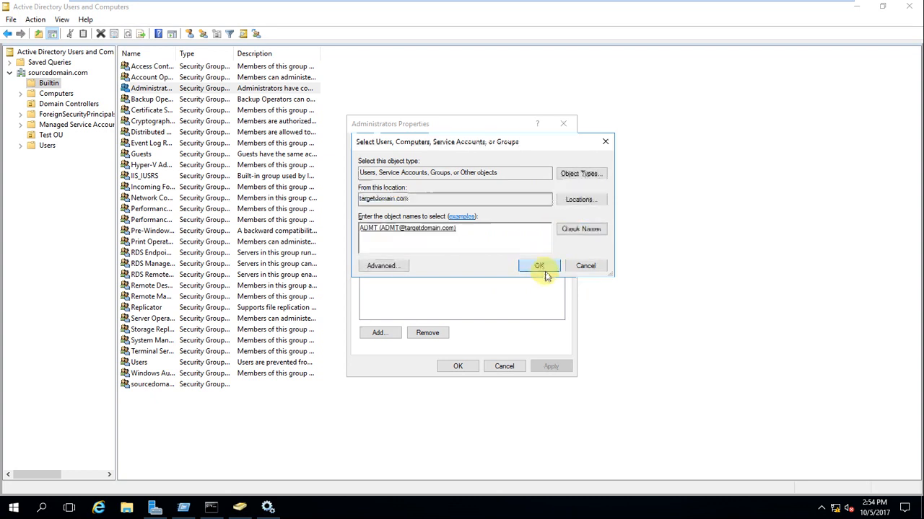
click(539, 265)
click(551, 366)
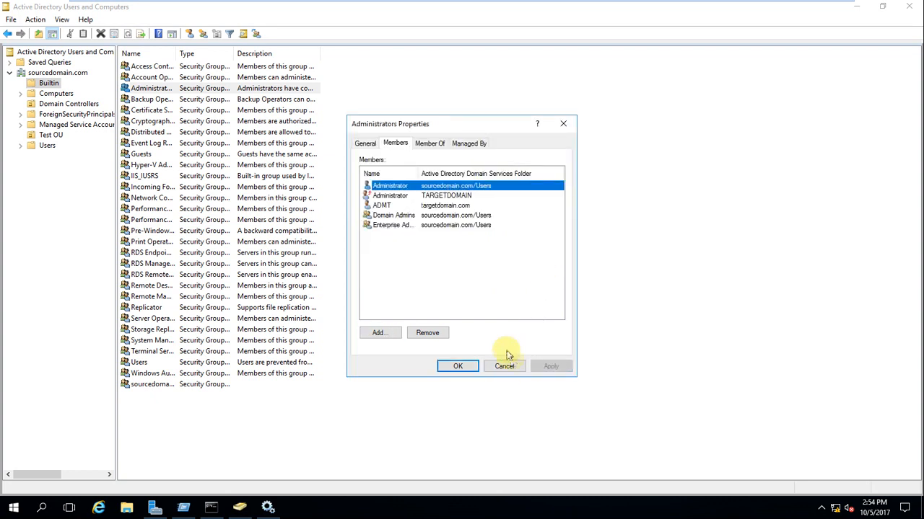
Close Administrators properties, switch to the target server and advance the user migration wizard past password options.
click(458, 366)
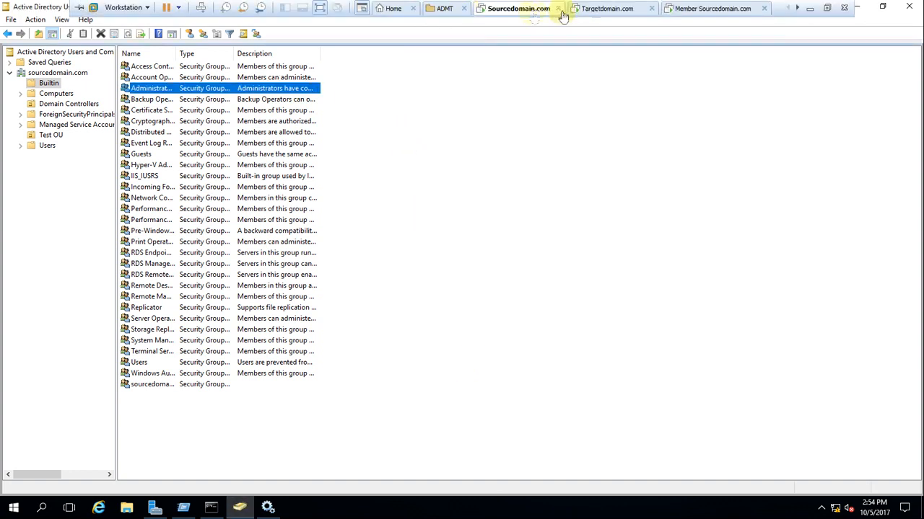
click(609, 8)
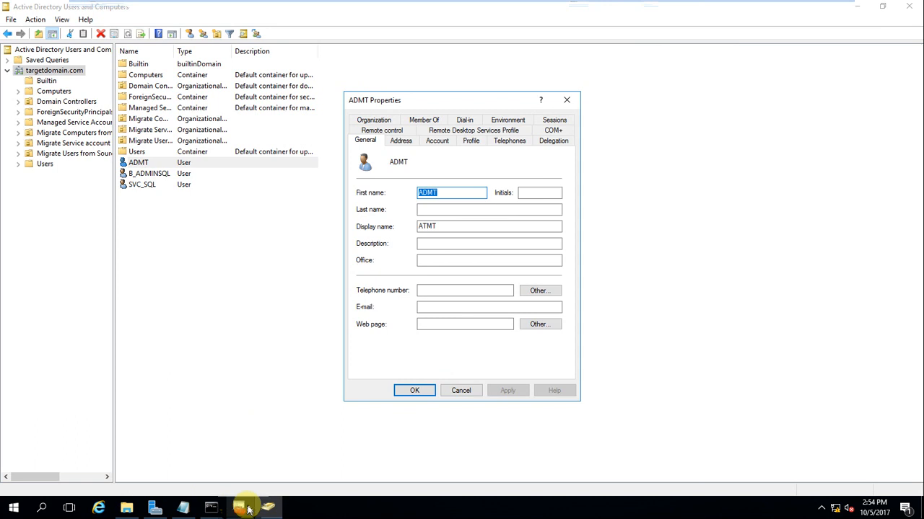
click(240, 508)
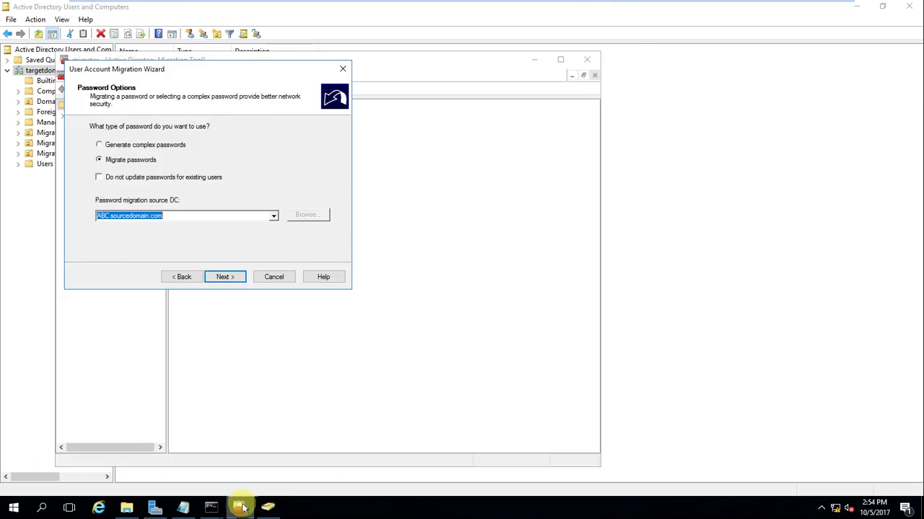
click(225, 277)
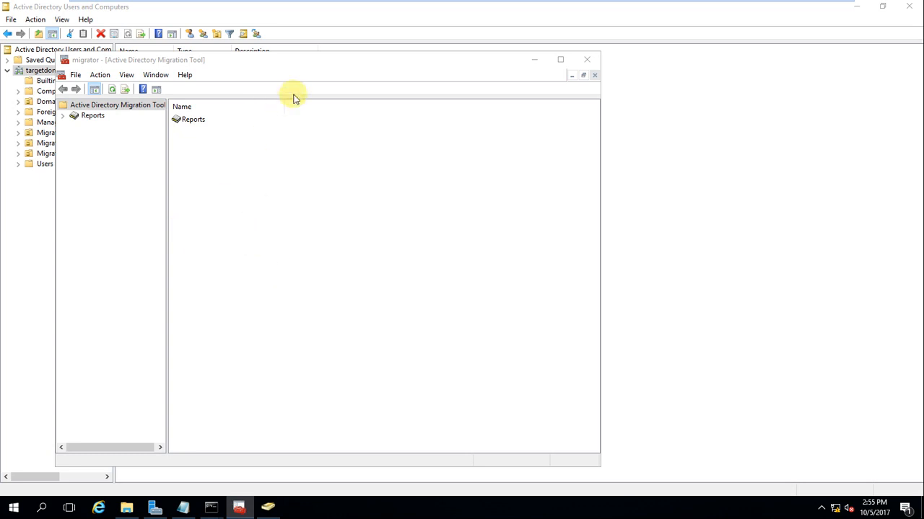
Minimize ADMT, dismiss the must-close-dialogs error and cancel the ADMT account's properties.
click(268, 509)
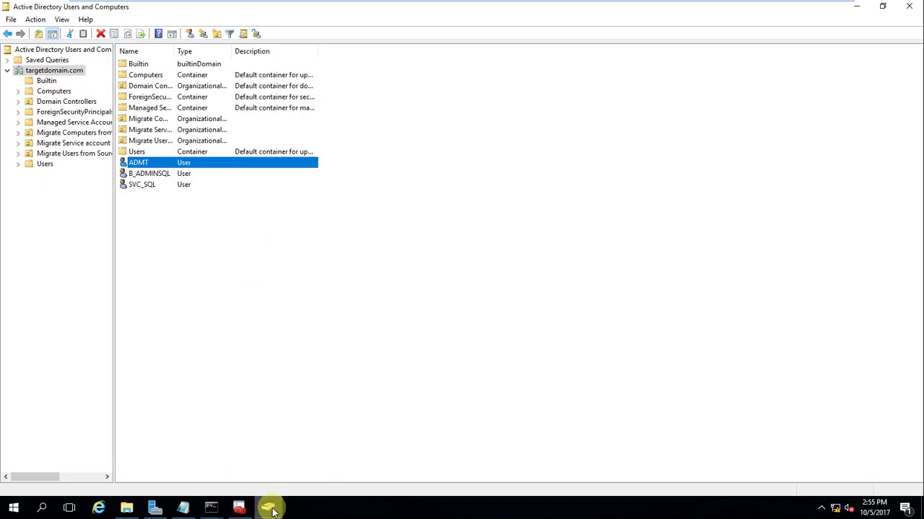
click(904, 6)
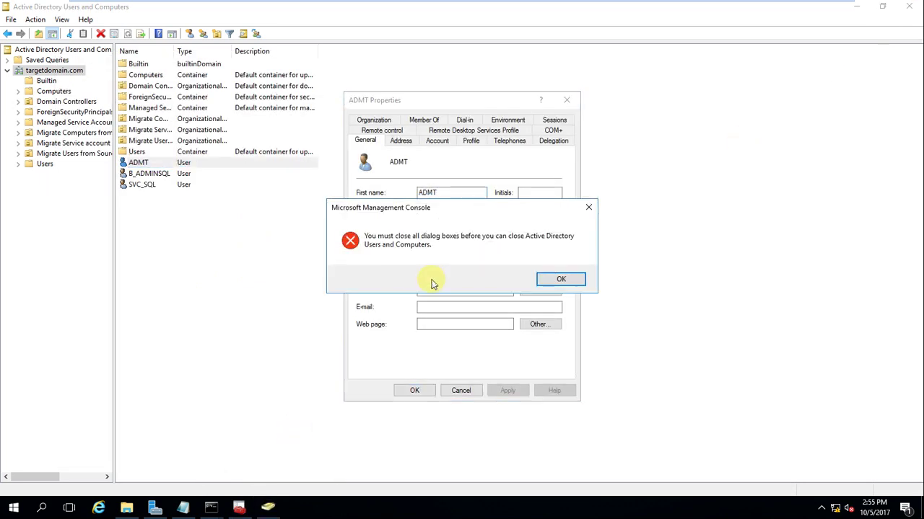
click(560, 280)
click(461, 390)
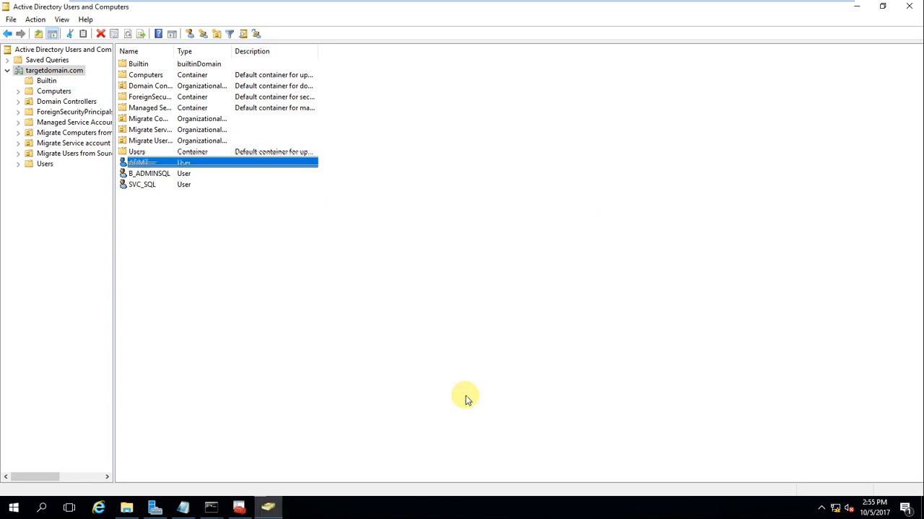
Enable 'Migrate user SIDs to target domain', supply source administrator credentials and reach User Options.
click(239, 507)
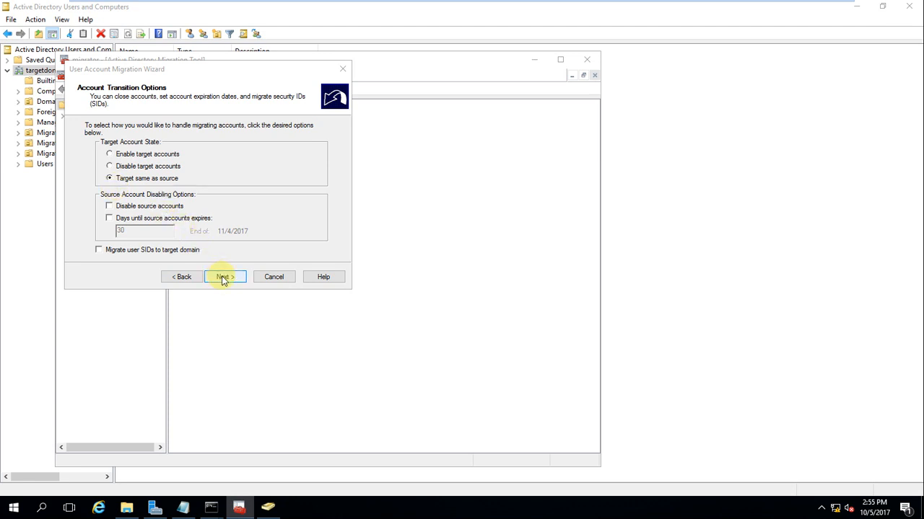
click(99, 251)
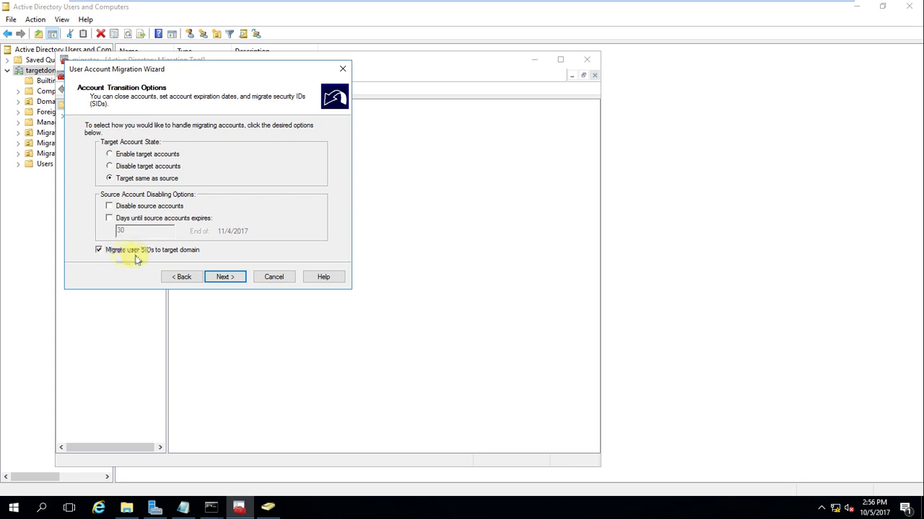
click(225, 277)
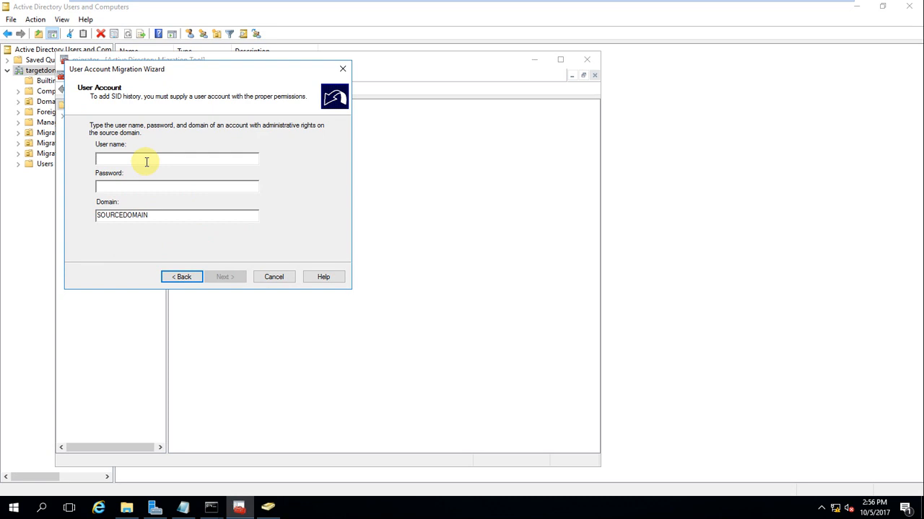
text(administrator)
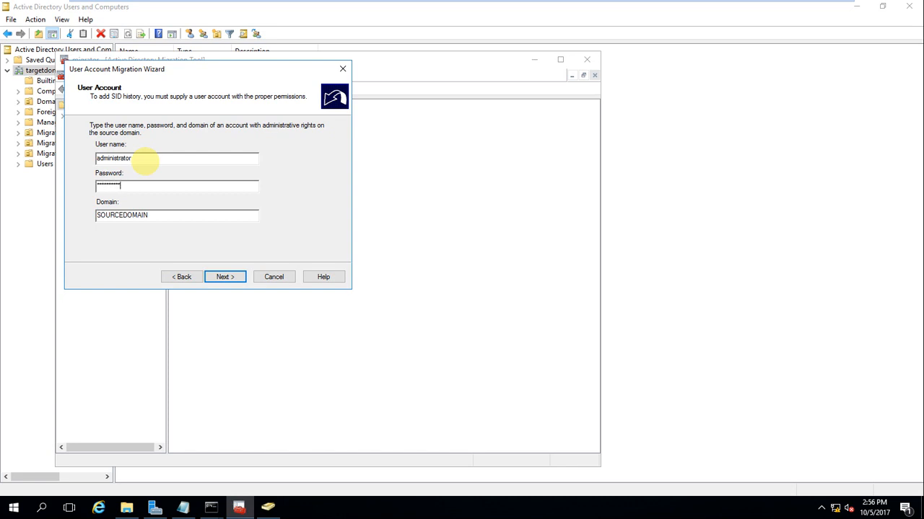
key(Return)
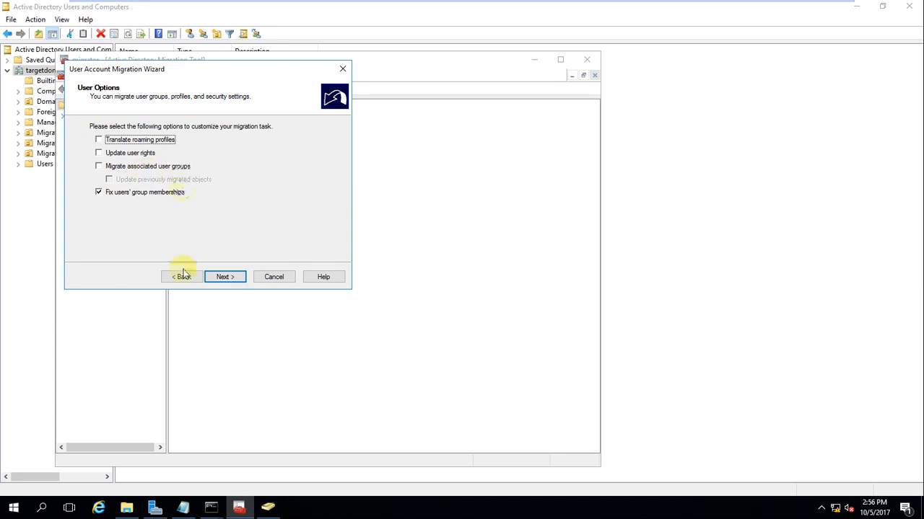
click(512, 9)
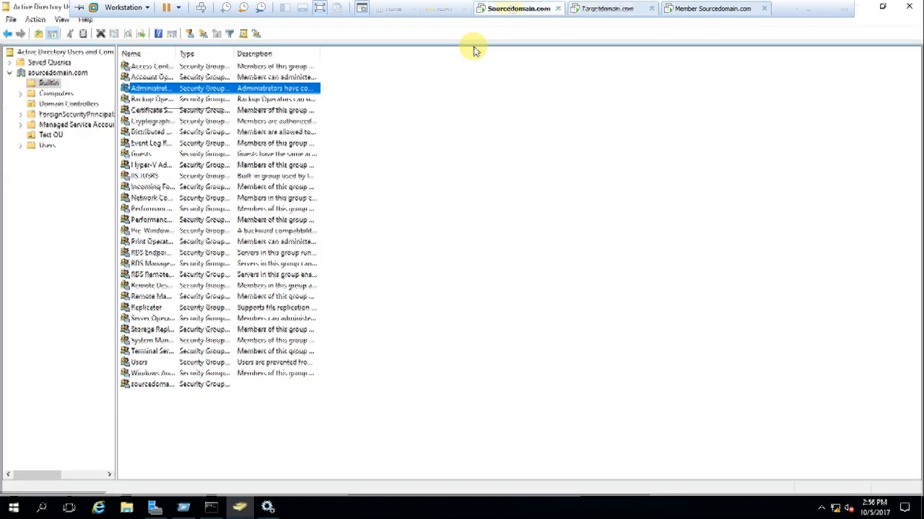
click(51, 135)
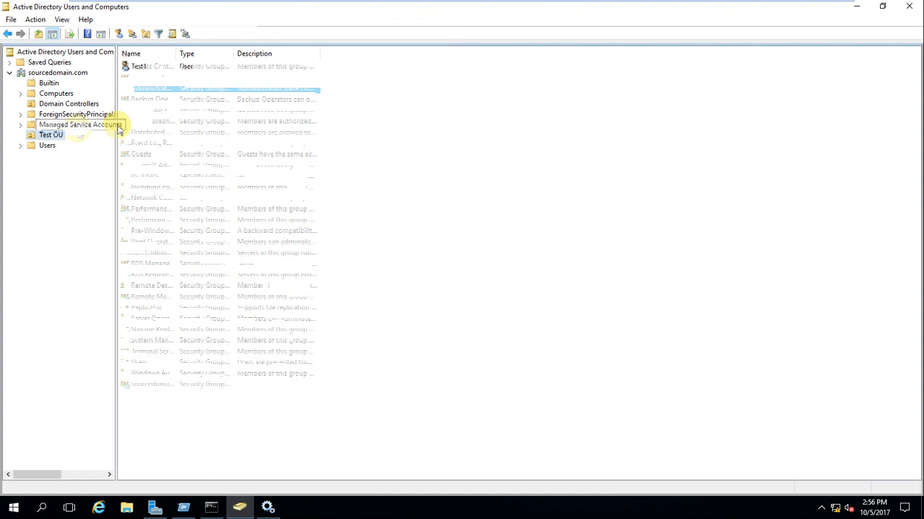
double_click(137, 67)
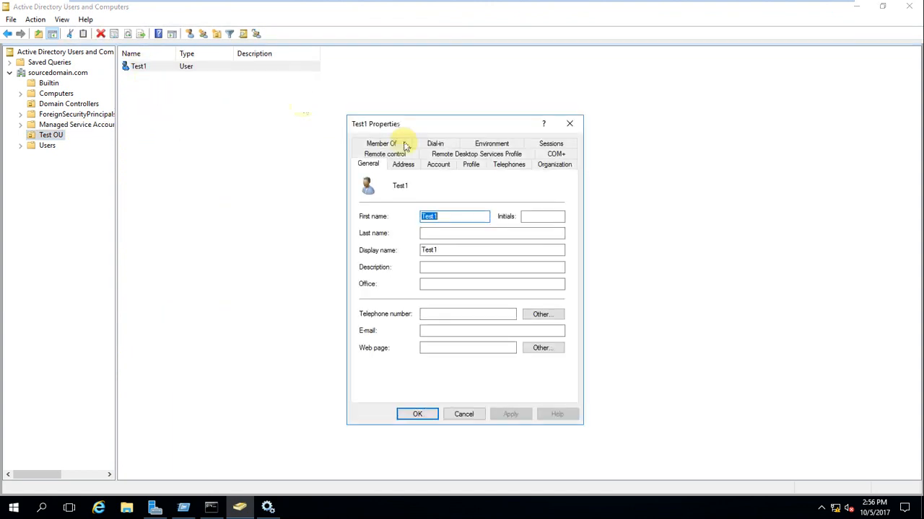
click(404, 144)
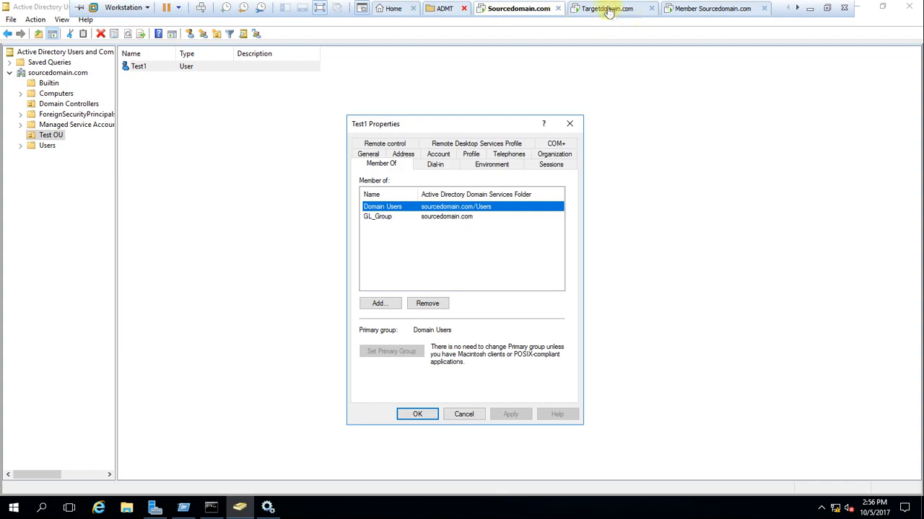
click(606, 9)
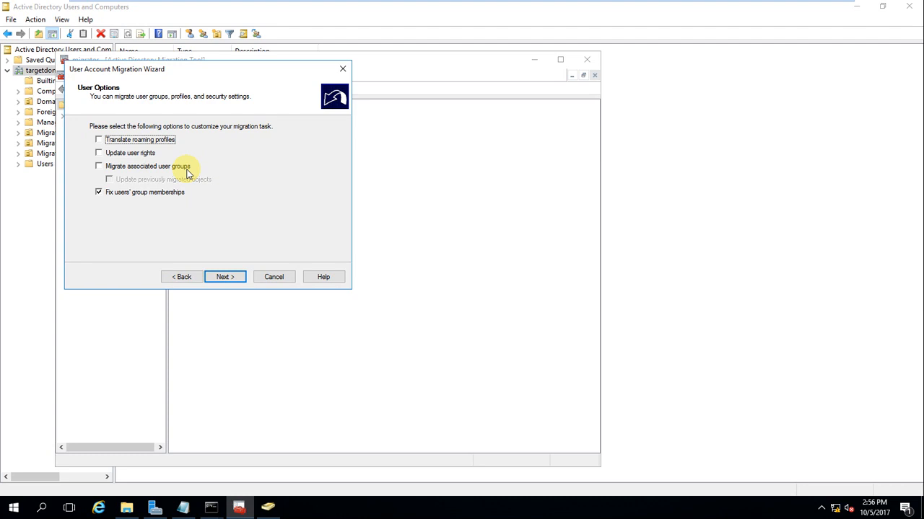
Include associated groups, leave property exclusion unchecked and keep 'Do not migrate source object if a conflict is detected'.
click(99, 166)
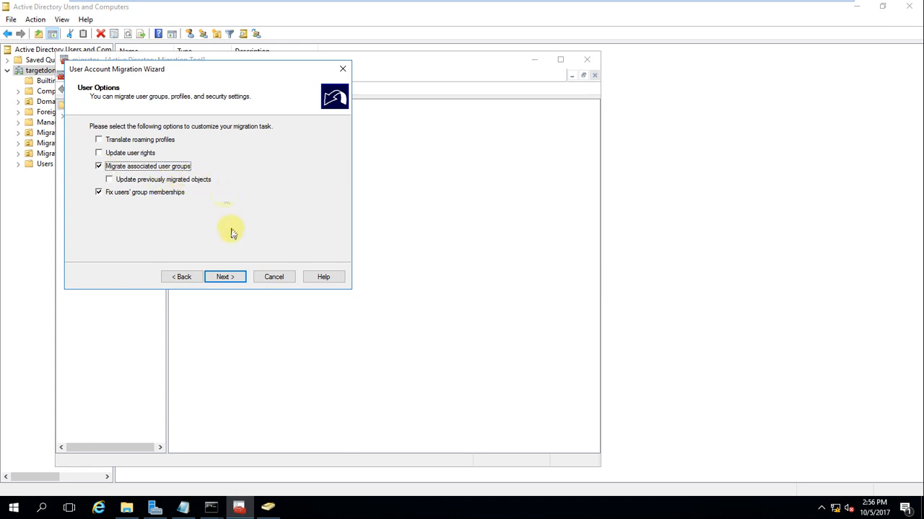
click(225, 276)
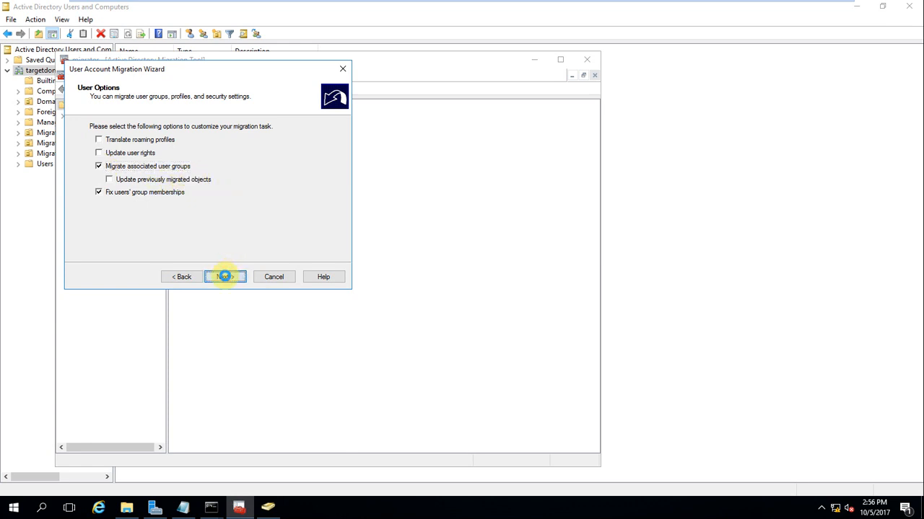
click(226, 276)
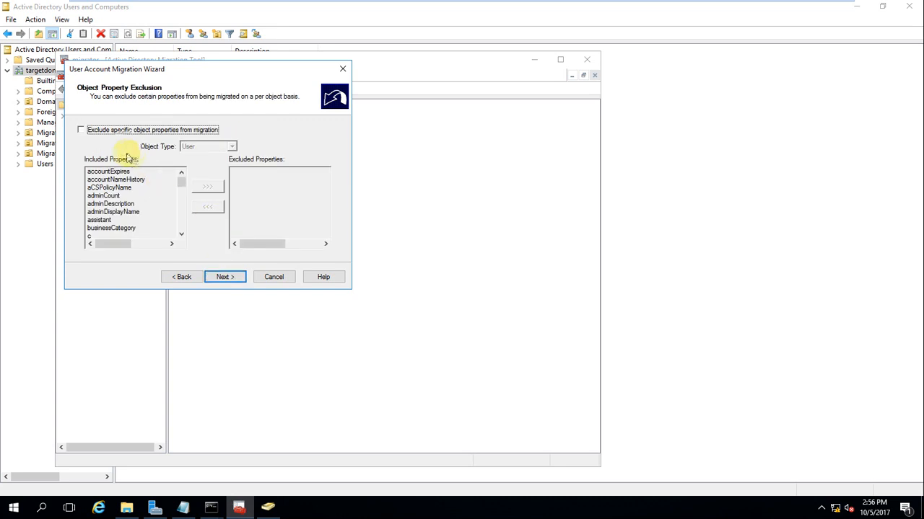
click(231, 277)
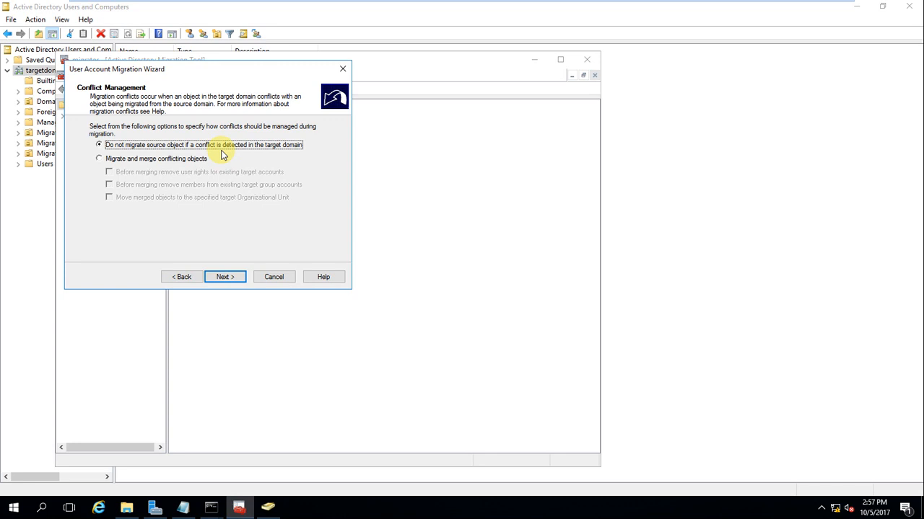
Accept conflict handling, reach the summary and finish to start migrating Test1.
click(224, 277)
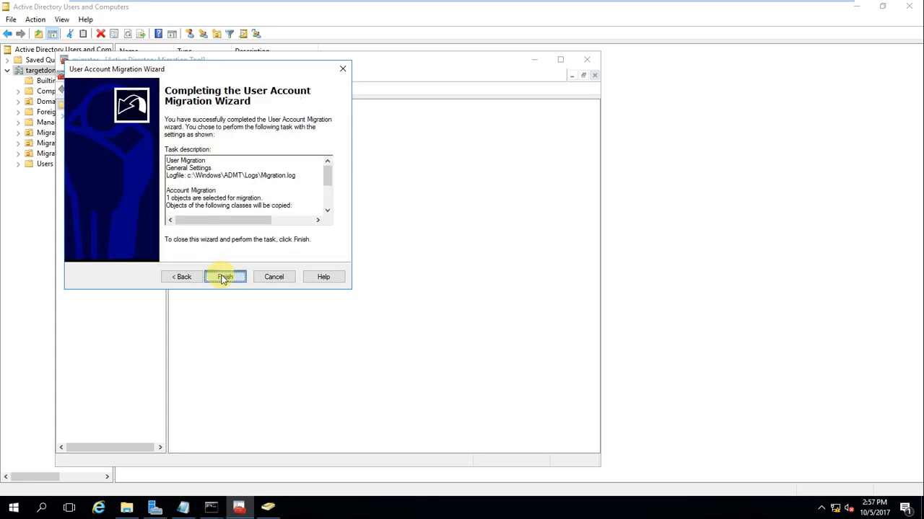
click(224, 278)
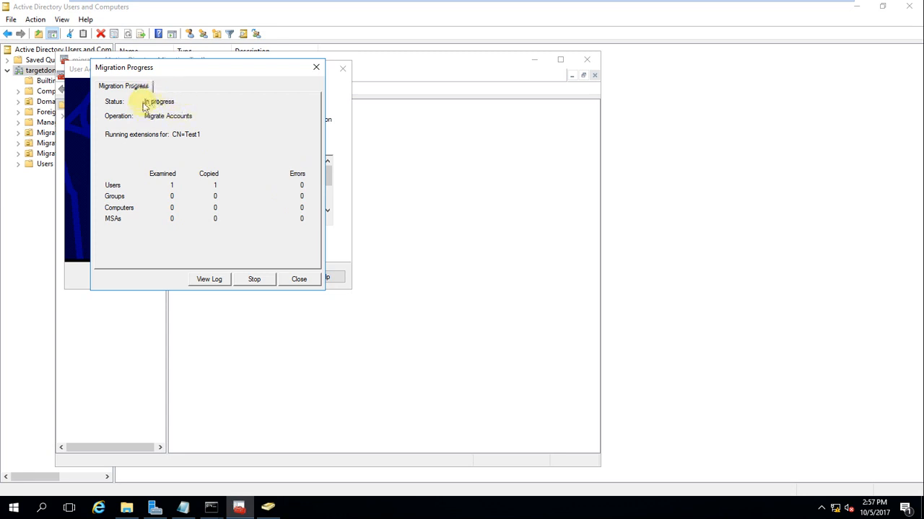
View the migration log in Notepad, highlighting the completed message and Administrator membership warning.
click(209, 279)
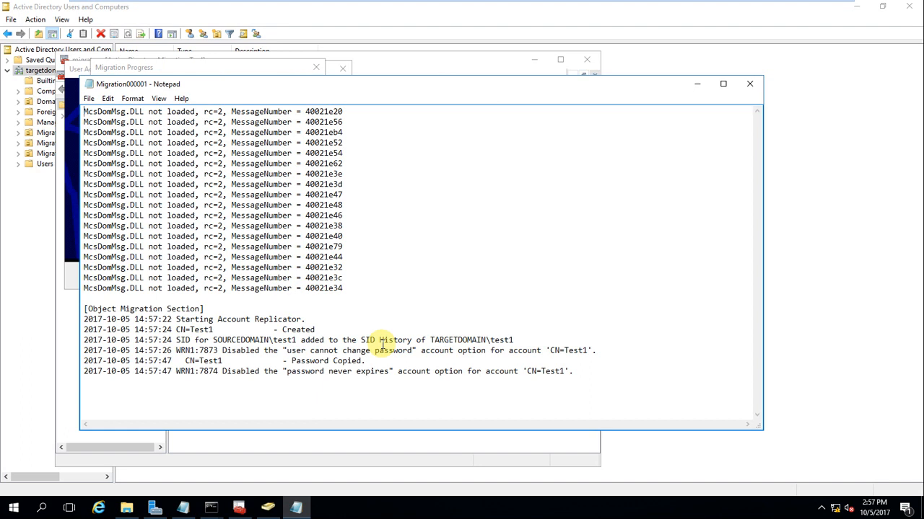
click(749, 83)
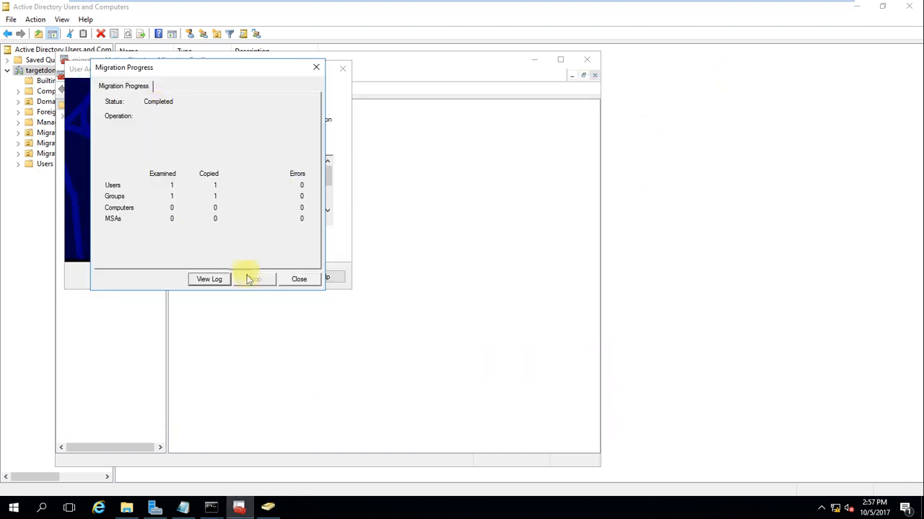
click(209, 280)
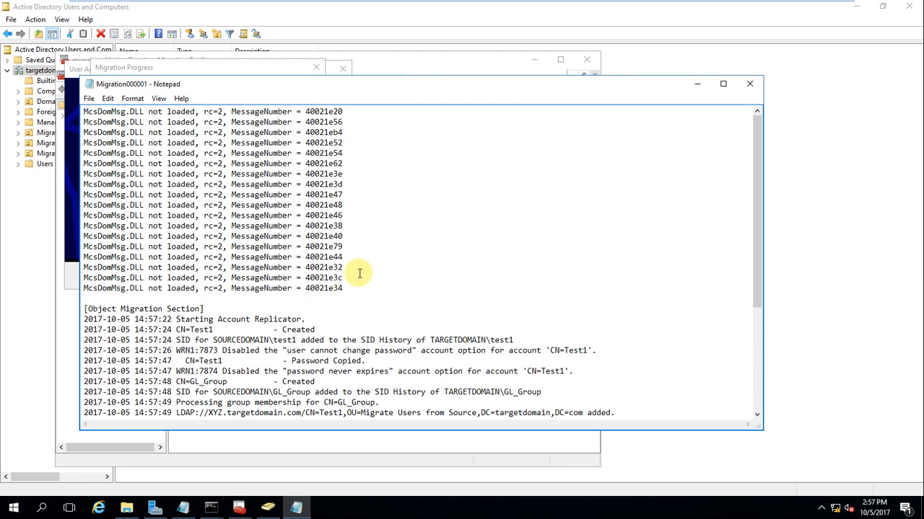
scroll(359, 273, down, 4)
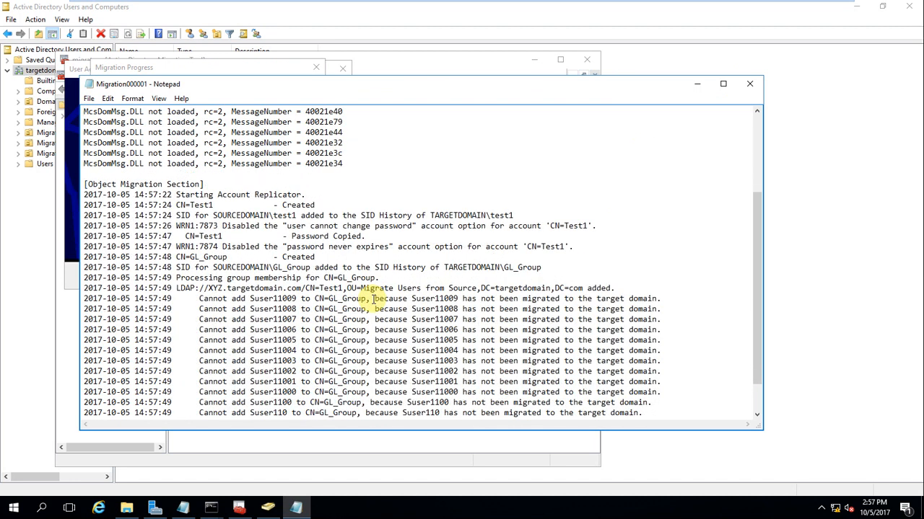
scroll(374, 298, up, 4)
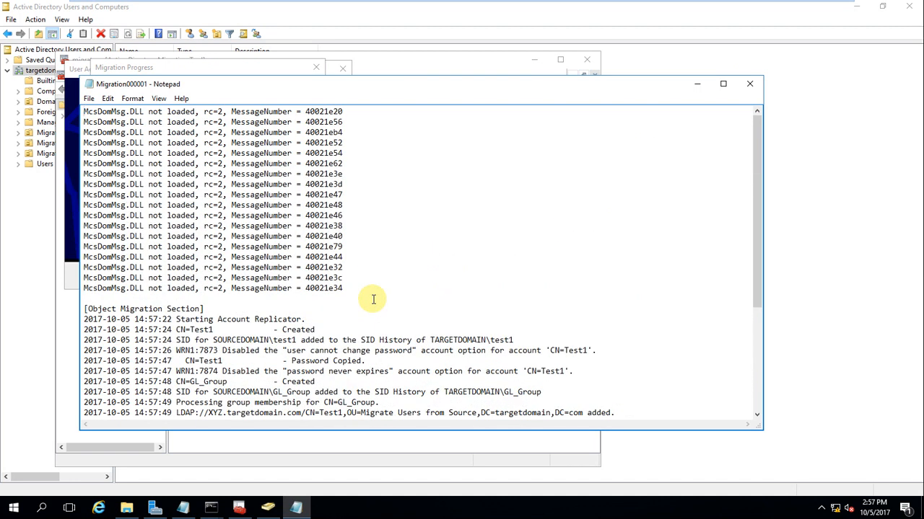
scroll(374, 299, down, 3)
scroll(374, 299, down, 3)
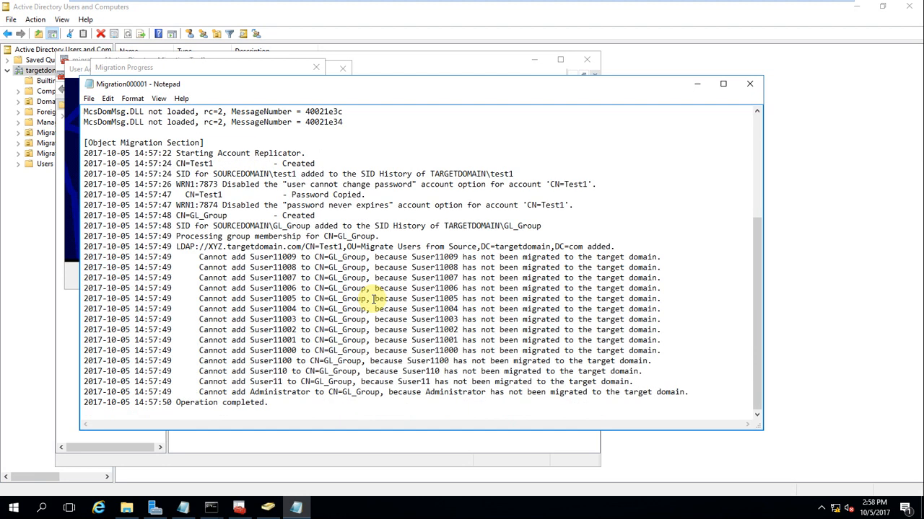
shift+click(176, 403)
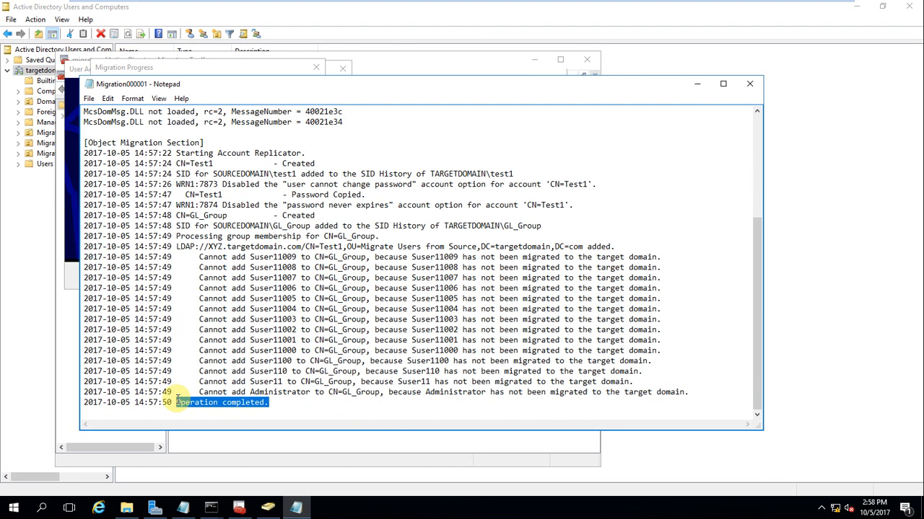
drag(690, 392, 346, 395)
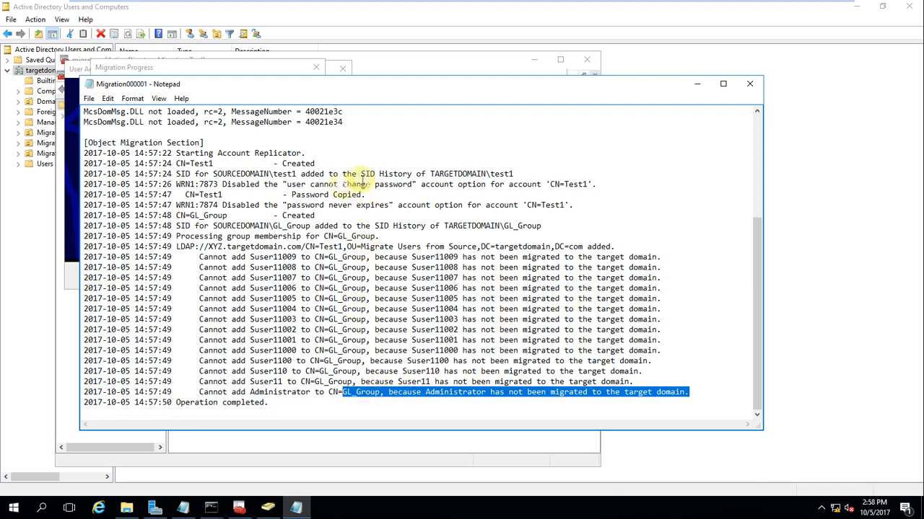
Highlight the Test1 created, SID History, Password Copied and LDAP add entries in the log.
click(216, 163)
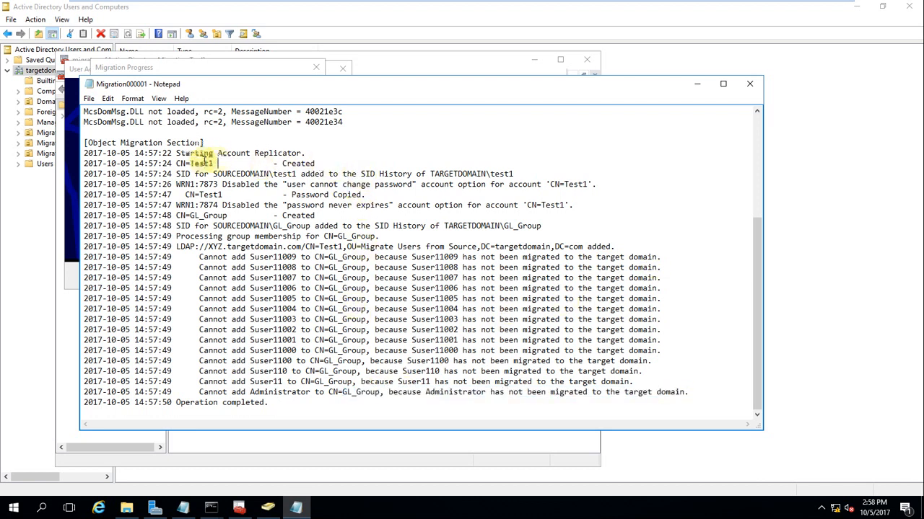
drag(216, 163, 185, 163)
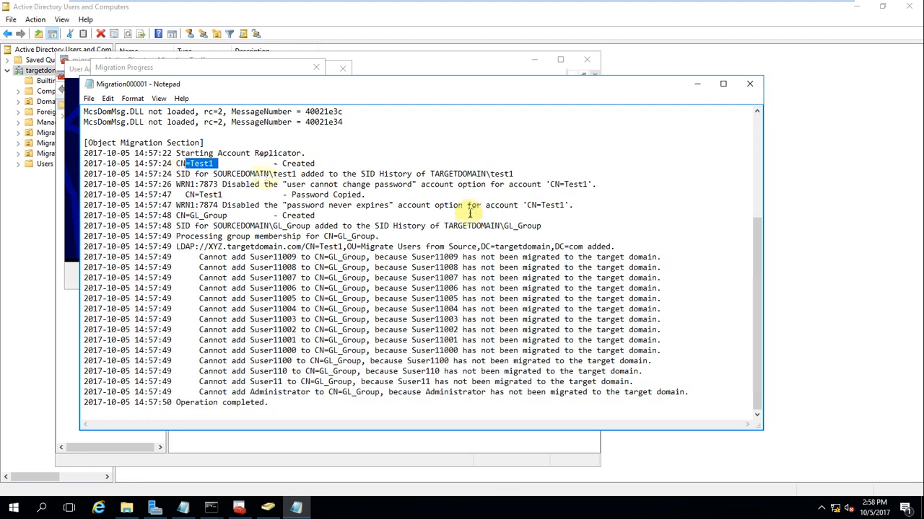
drag(514, 174, 431, 175)
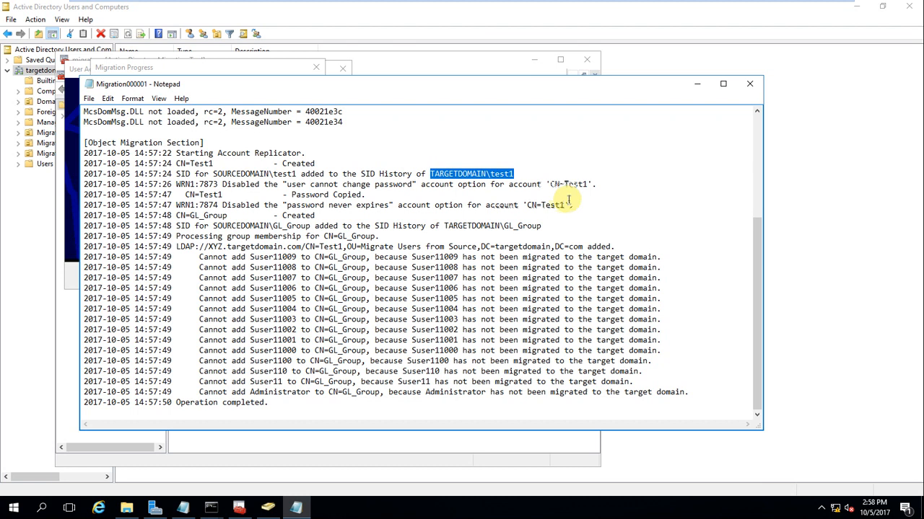
click(368, 195)
drag(368, 194, 293, 195)
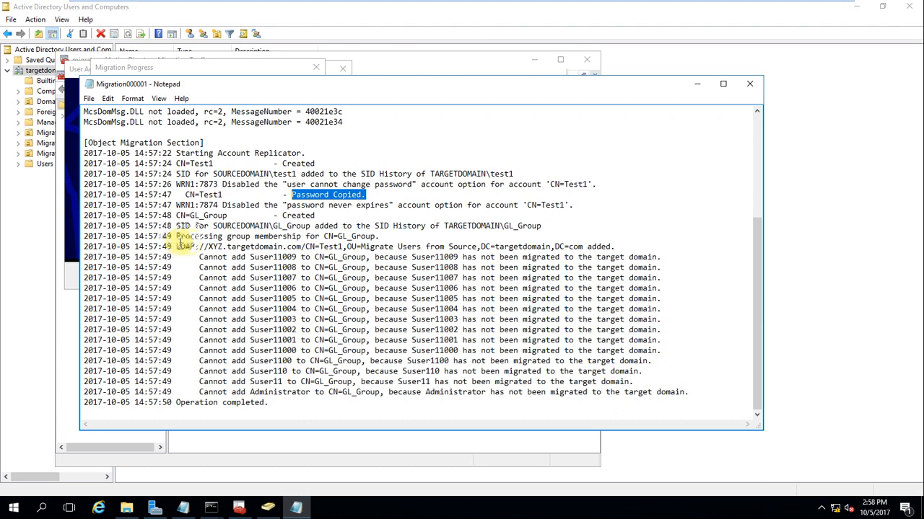
drag(177, 246, 617, 248)
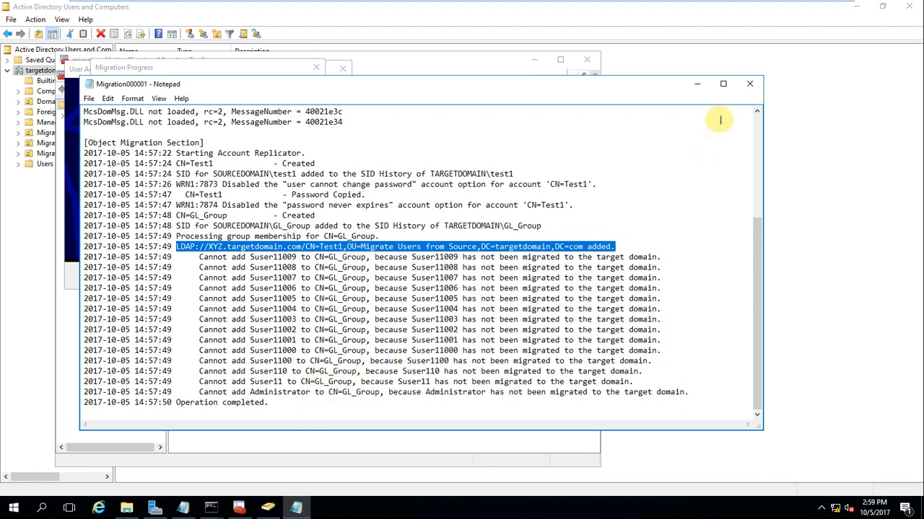
Close the Notepad log and the completed Migration Progress window.
click(750, 84)
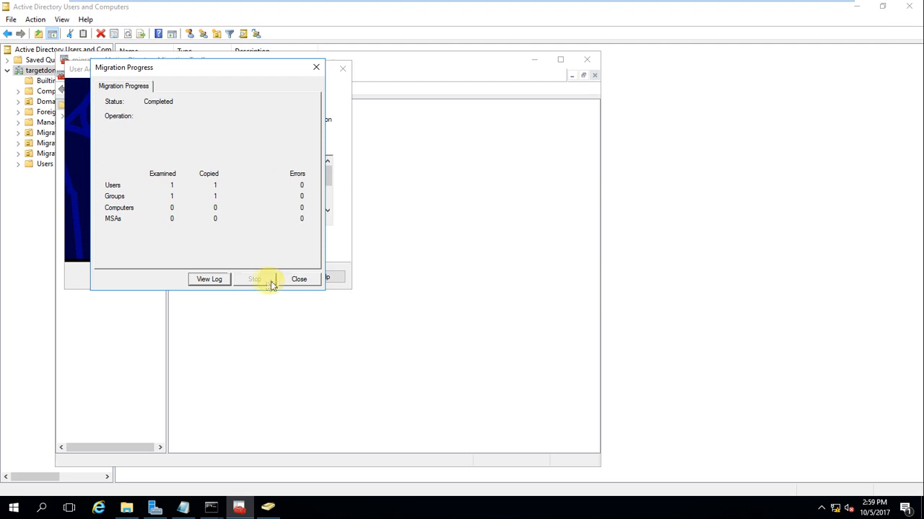
click(303, 280)
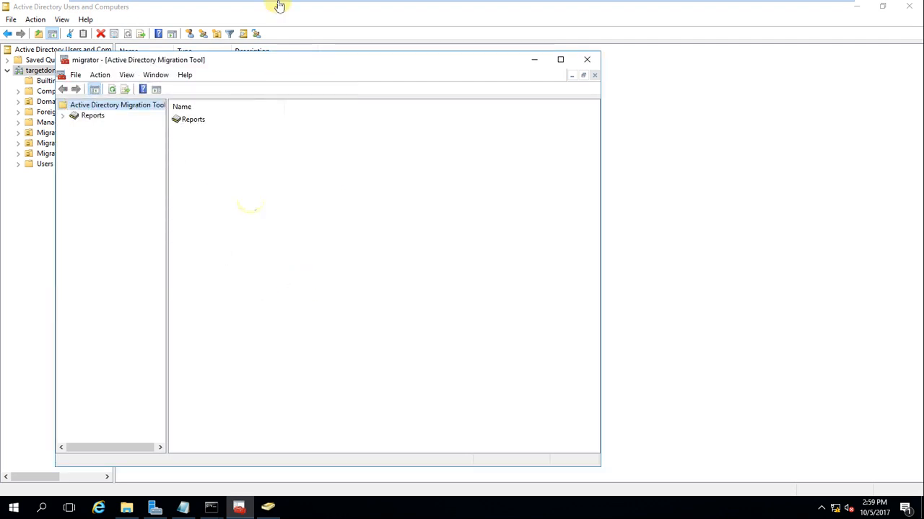
mouse_move(462, 3)
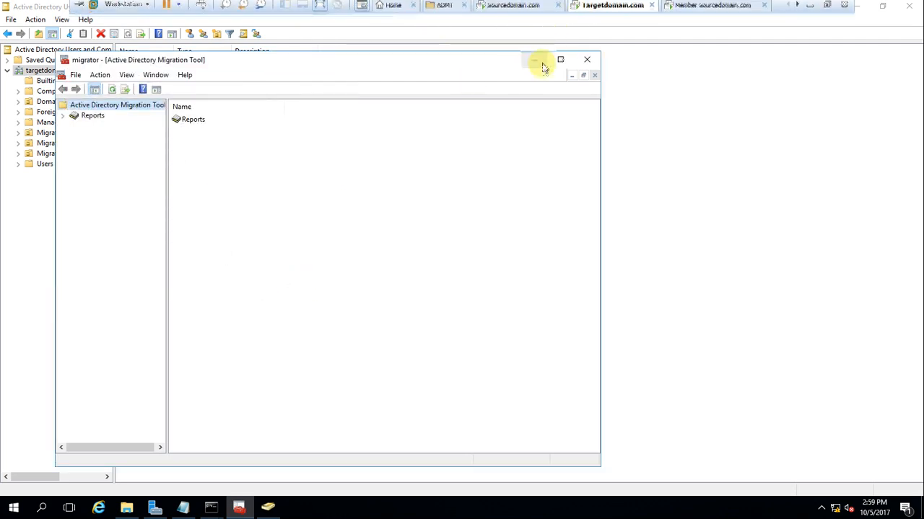
Minimize ADMT and refresh the Migrate Users from Source OU to show GL_Group and Test1.
click(535, 59)
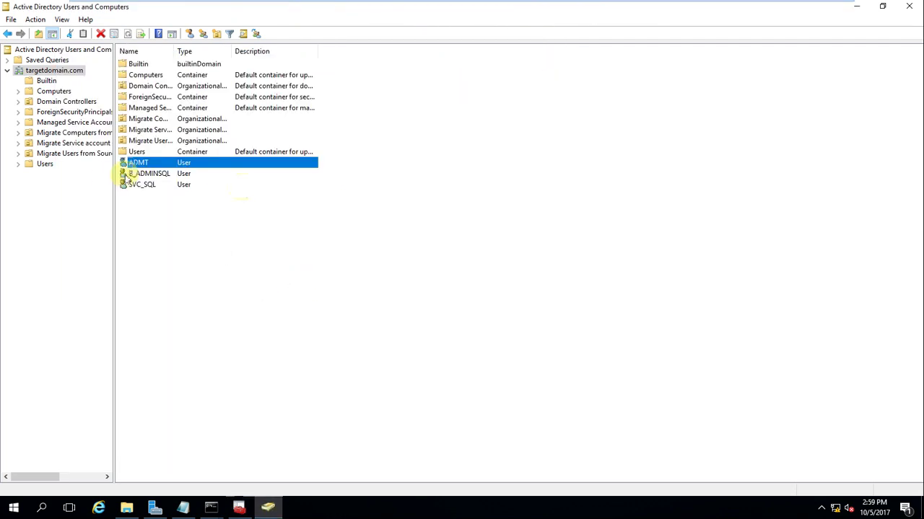
click(70, 154)
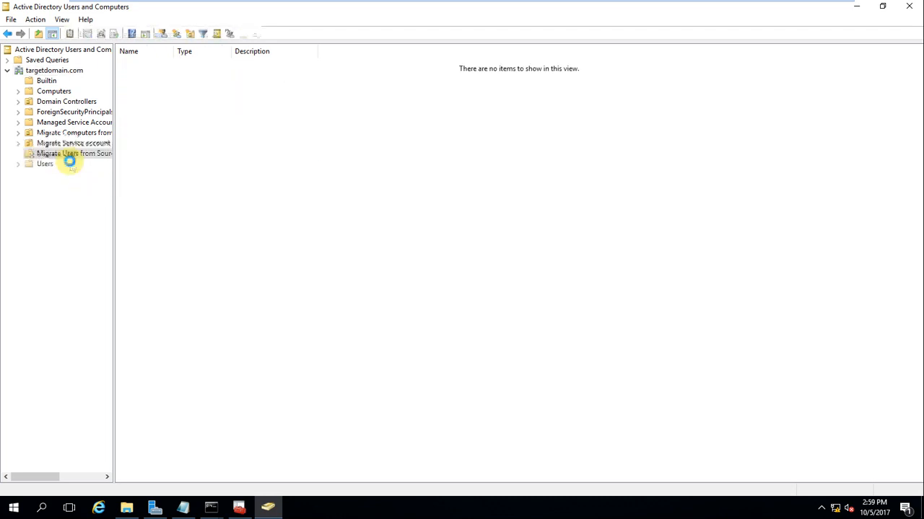
right_click(205, 144)
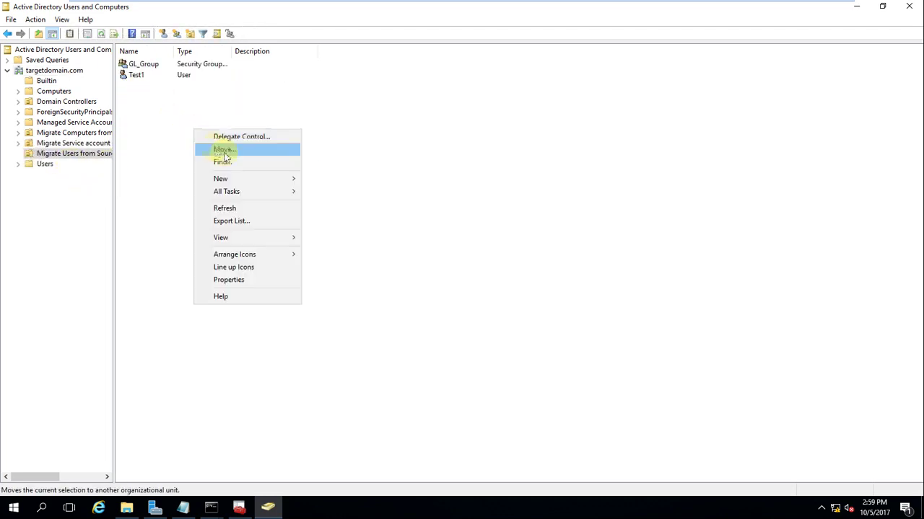
click(224, 208)
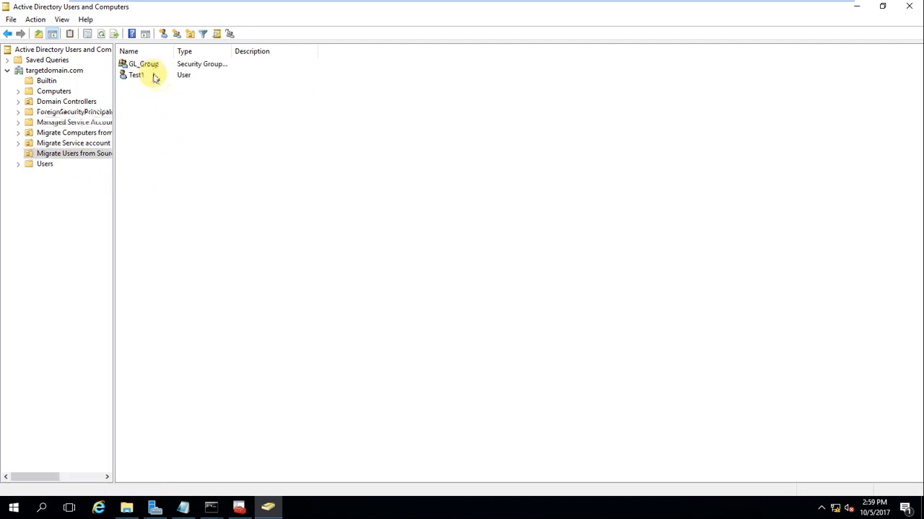
Check Test1's Member Of list (Domain Users, GL_Group), then switch to the Sourcedomain.com VM.
click(148, 65)
click(138, 76)
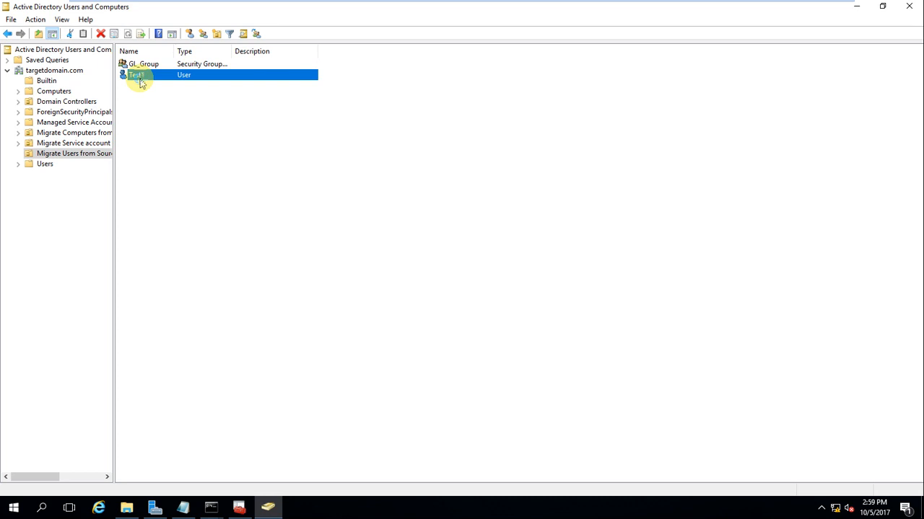
double_click(139, 76)
click(379, 121)
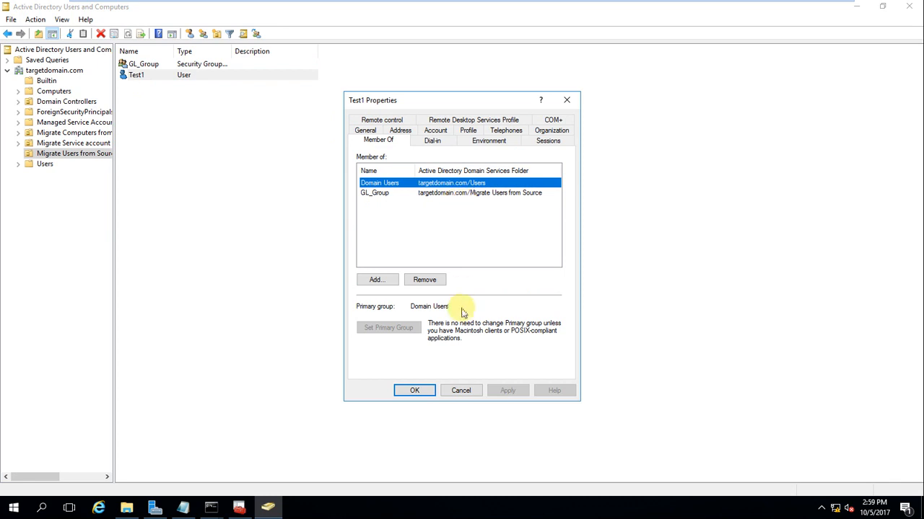
click(460, 390)
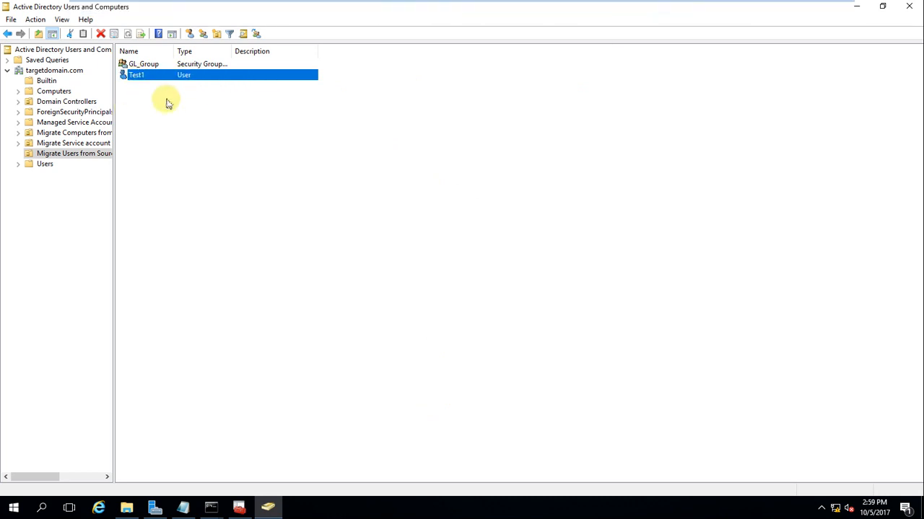
click(515, 7)
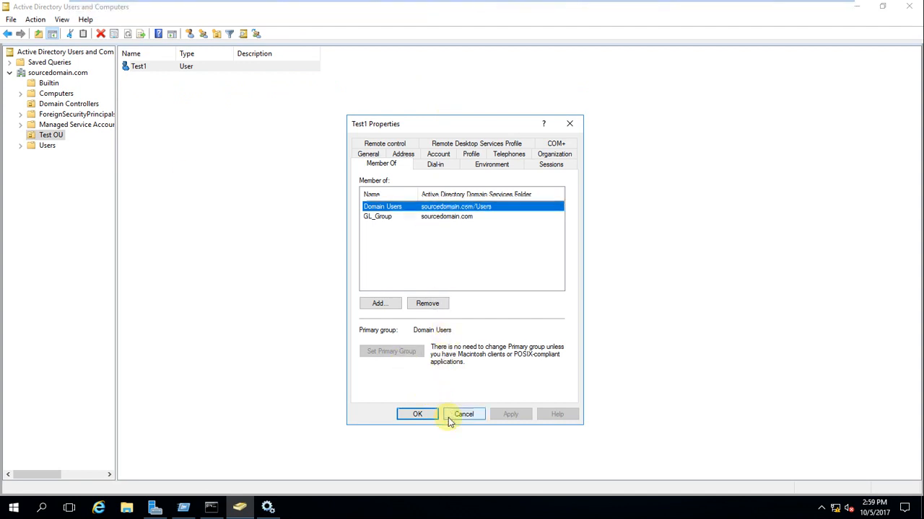
Close the source Test1 properties, reselect Test1 in the Test OU, then return to OneNote.
click(436, 414)
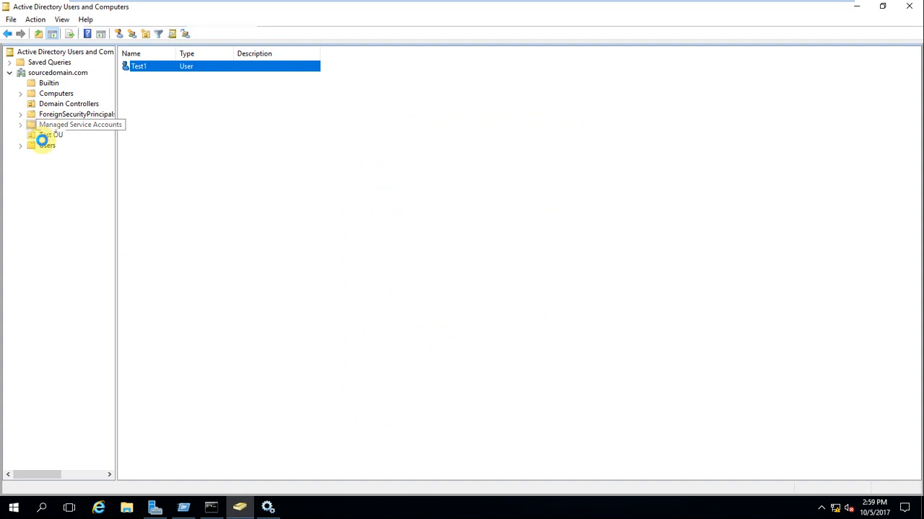
click(72, 124)
click(51, 135)
click(138, 66)
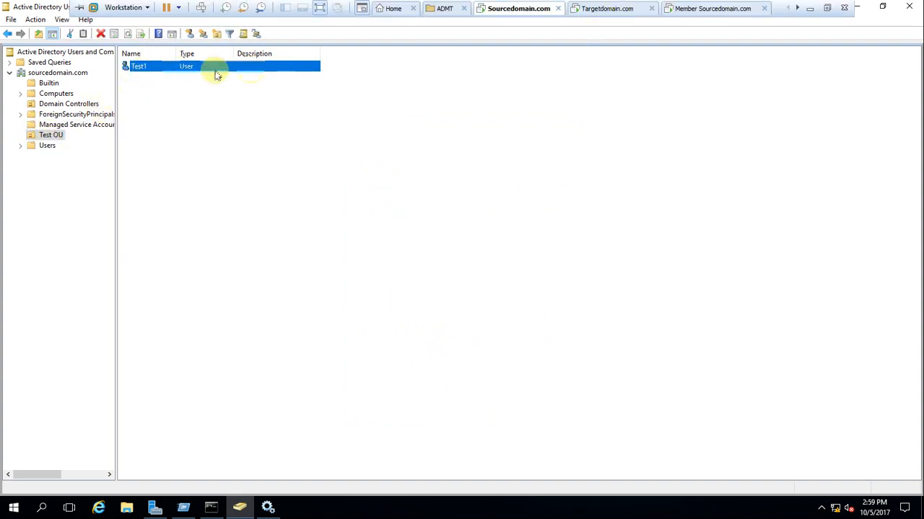
click(815, 6)
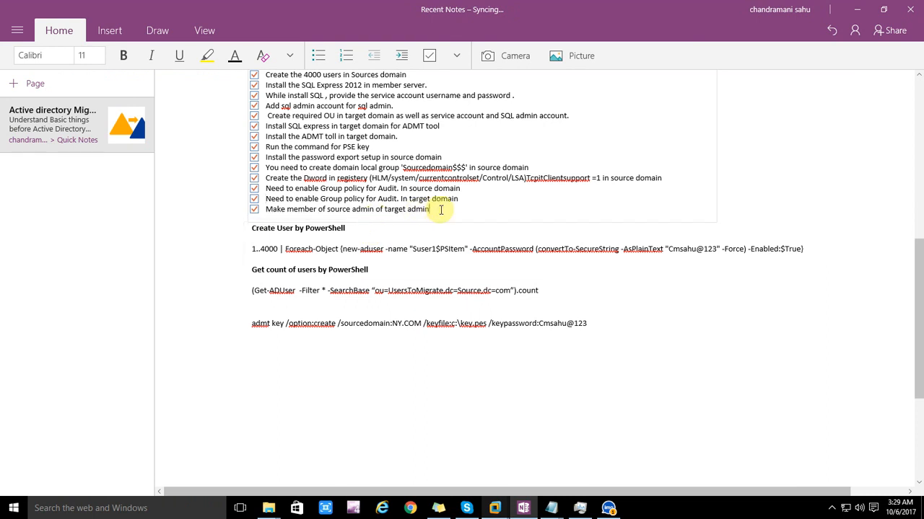
Add a new checklist item reading 'We have migrated one Test account.'.
key(Return)
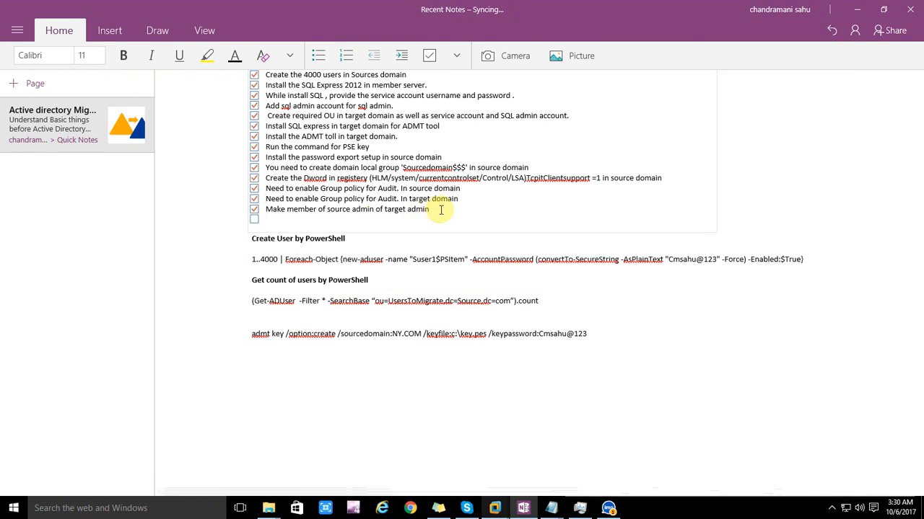
text(We havew)
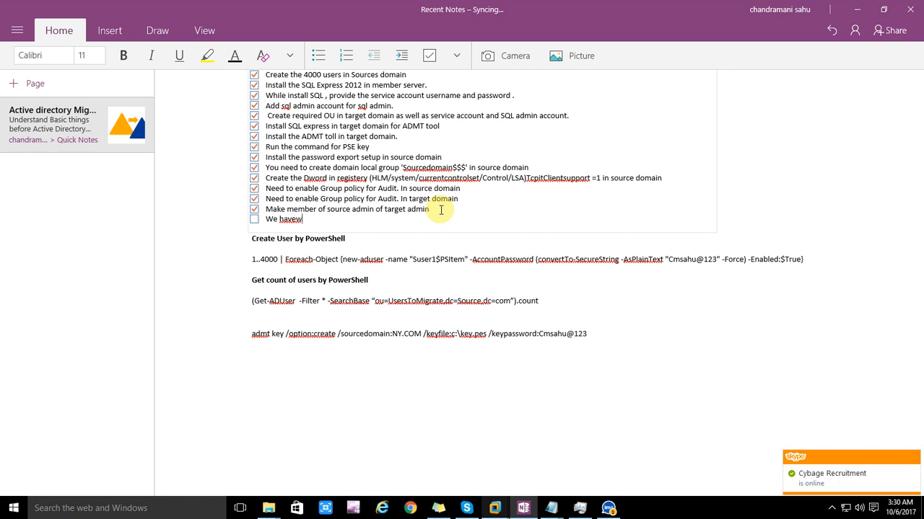
key(BackSpace)
key(BackSpace)
text(d )
text(Test a)
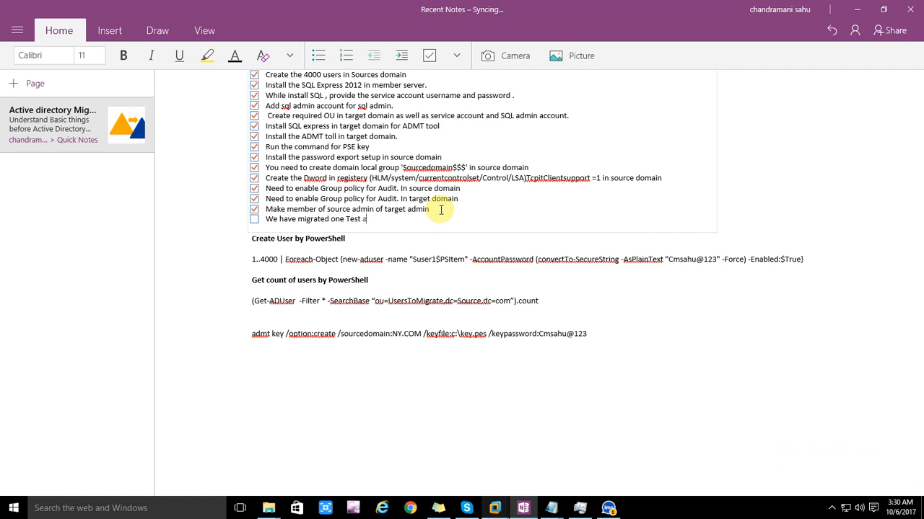
text(ou)
key(Left)
key(Left)
key(Left)
text(c)
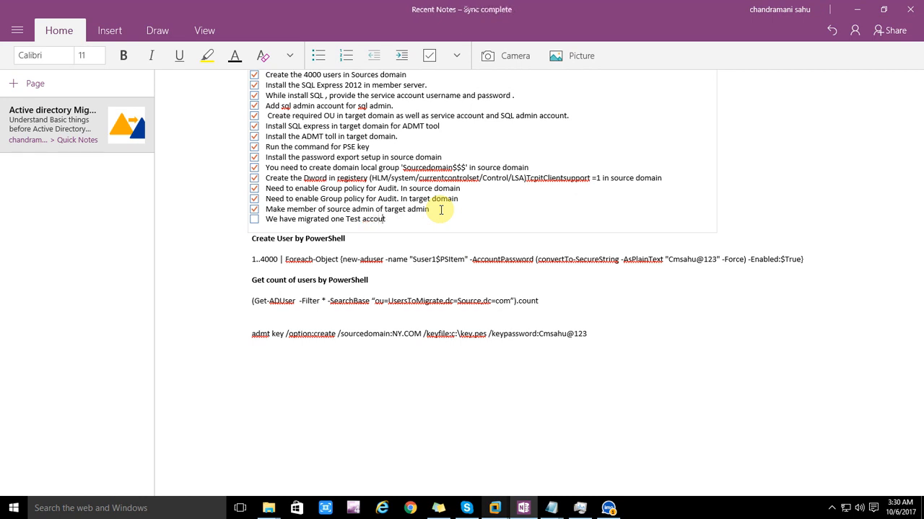
key(Right)
text(o)
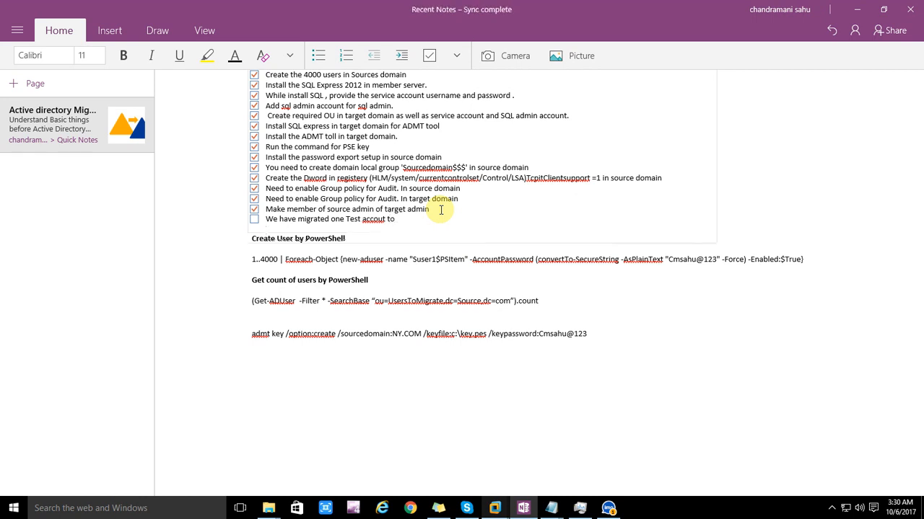
key(Left)
key(Left)
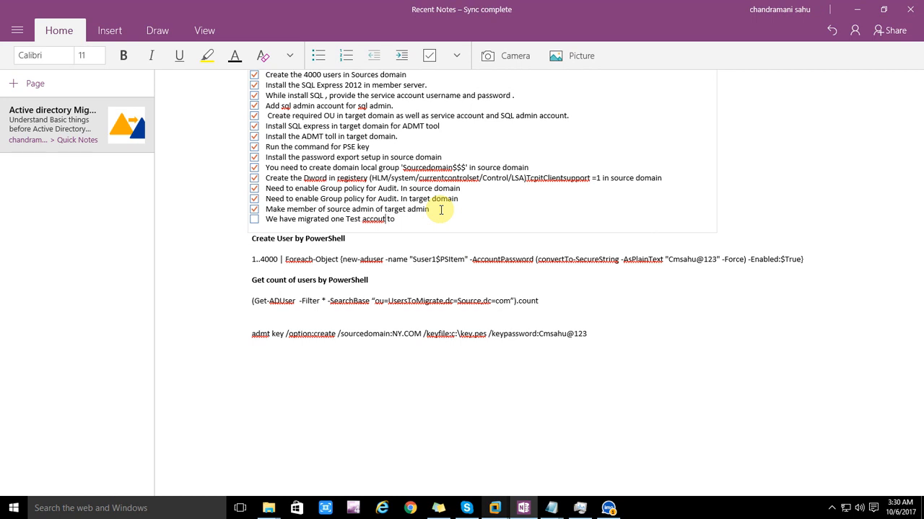
key(Left)
key(Left)
key(Left)
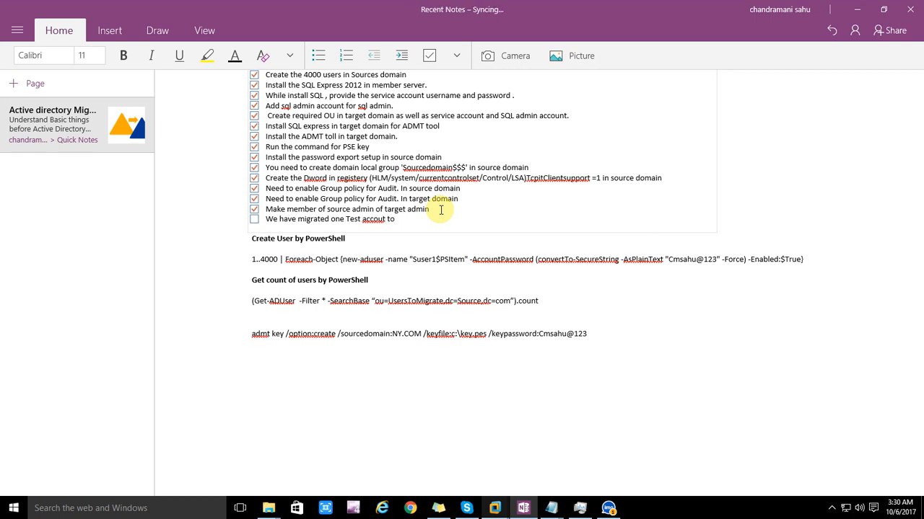
text(n)
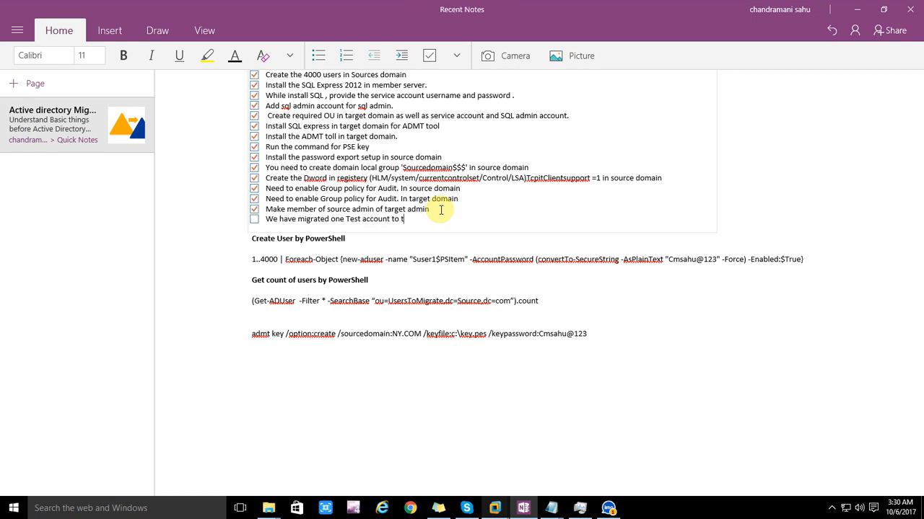
text(er)
key(BackSpace)
key(BackSpace)
key(BackSpace)
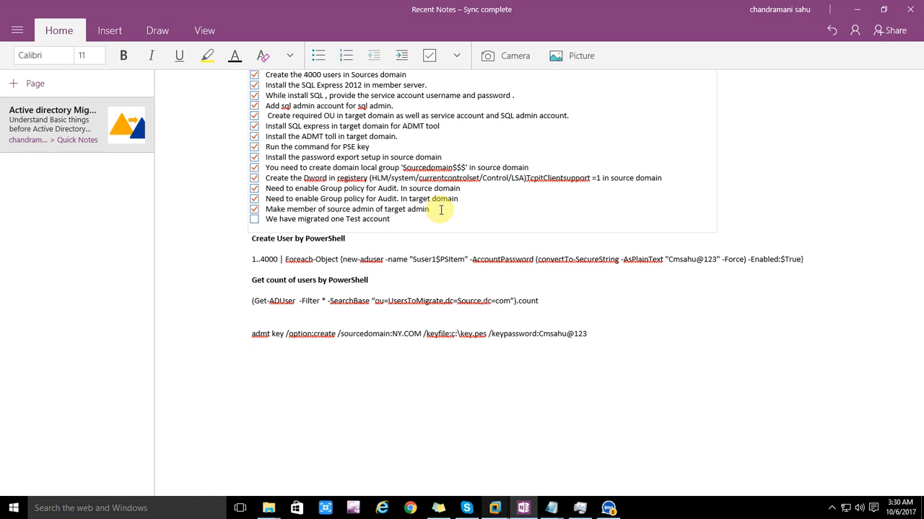
text(.)
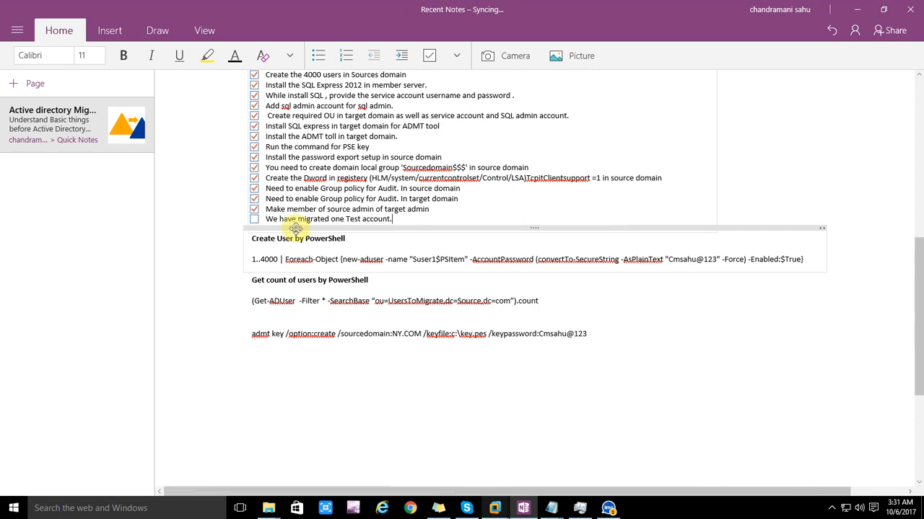
Tick the new migrated-account item and minimize the OneNote window.
click(253, 220)
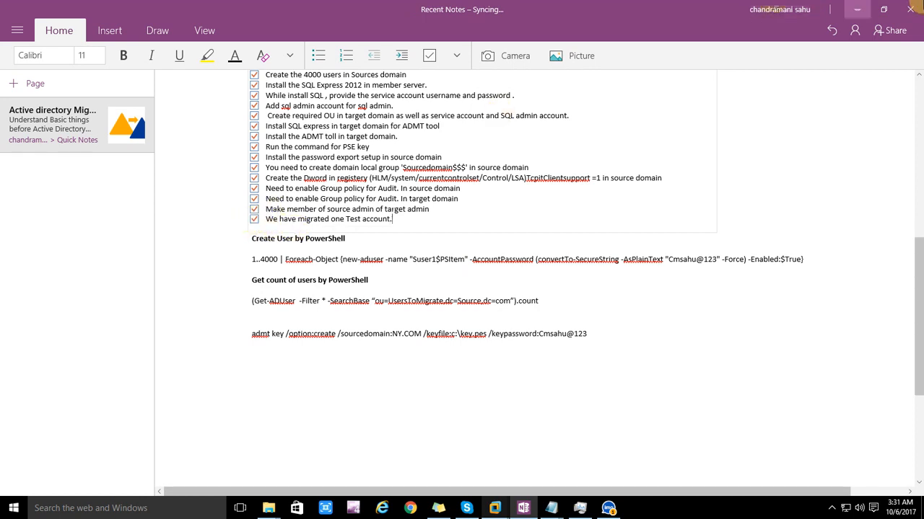
click(857, 13)
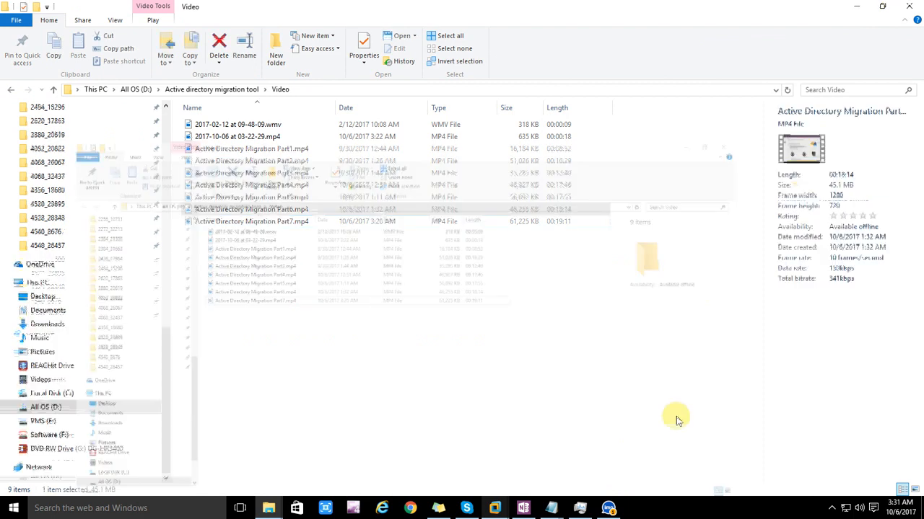
Close the ADUC console, command prompt and Run dialog, leaving Server Manager's dashboard.
click(542, 455)
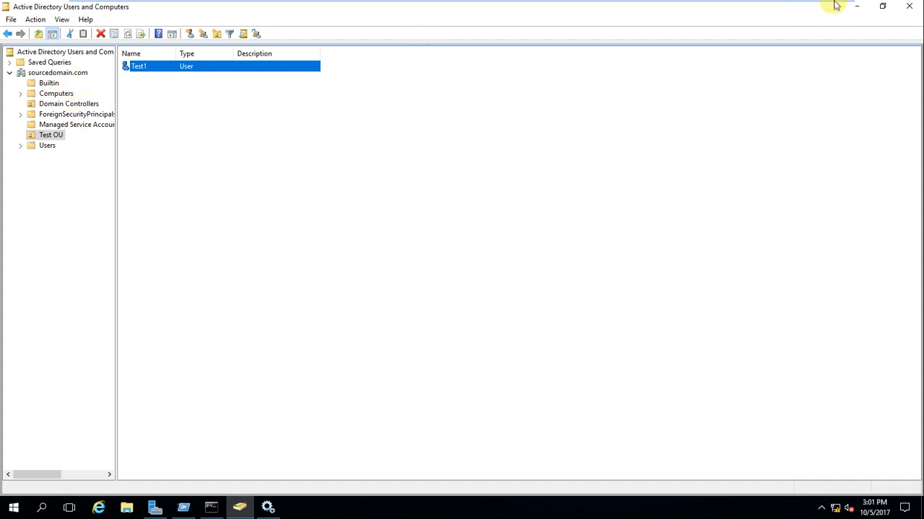
click(908, 7)
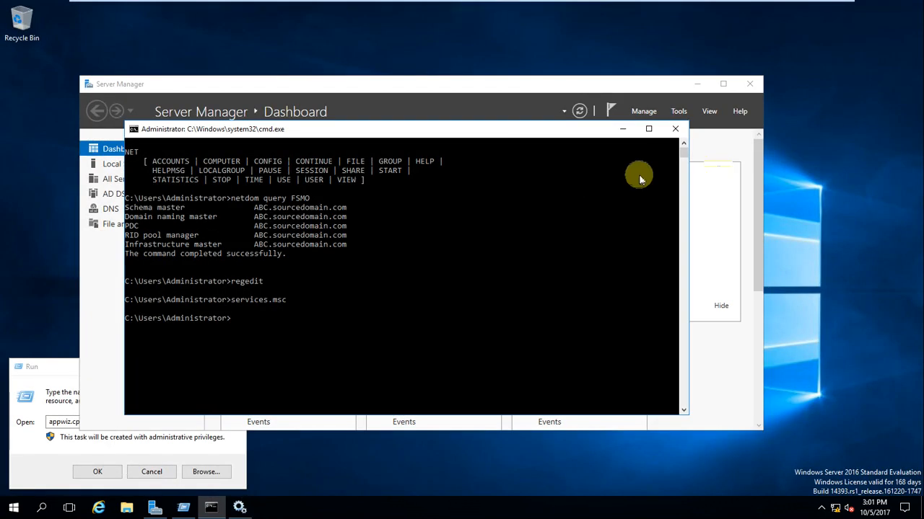
click(678, 130)
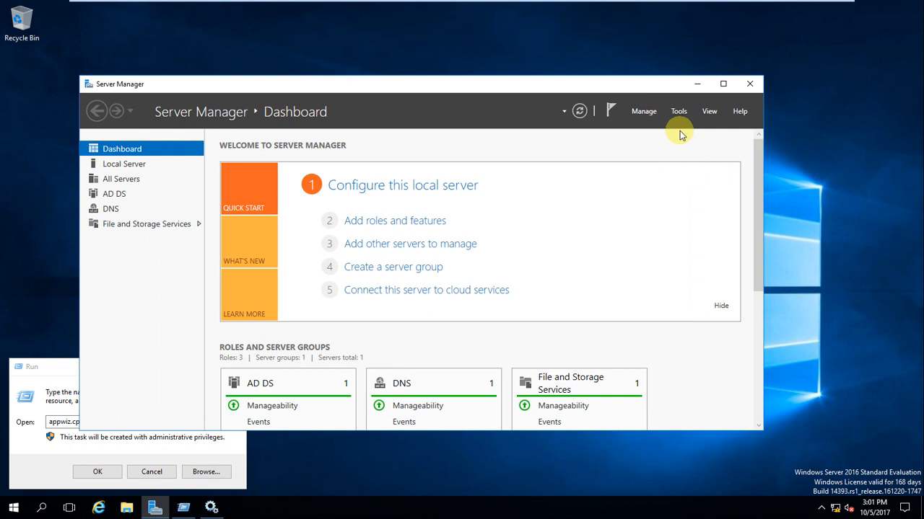
click(43, 364)
click(240, 369)
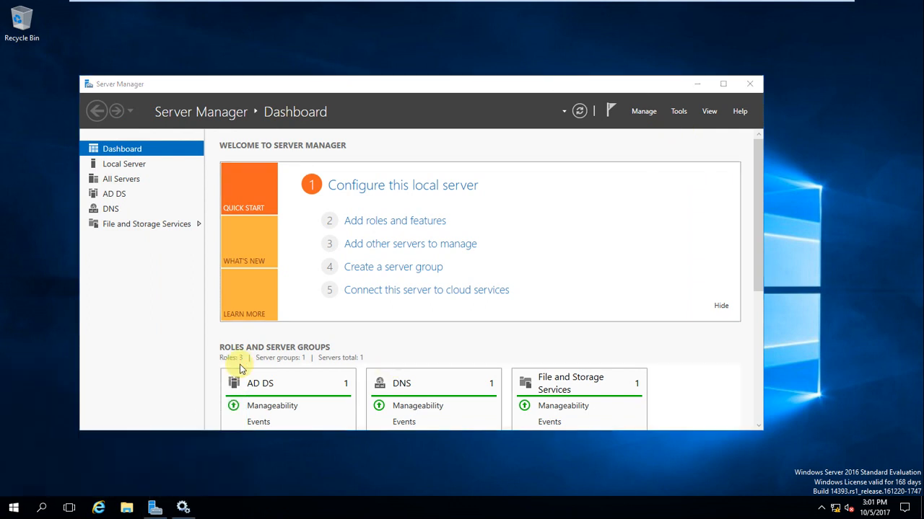